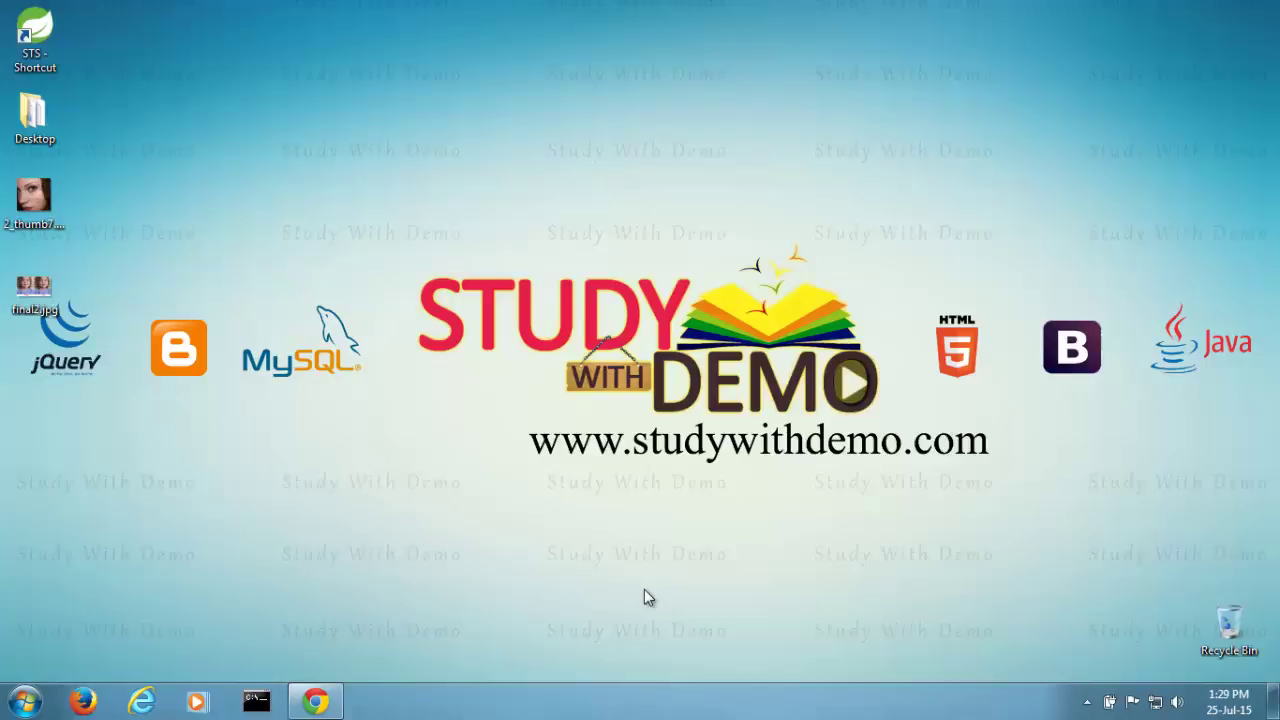
# - Launch Photoshop from the Run prompt and open the face photo 2_thumb7.jpg
pyautogui.press('super+r')
pyautogui.press('Return')
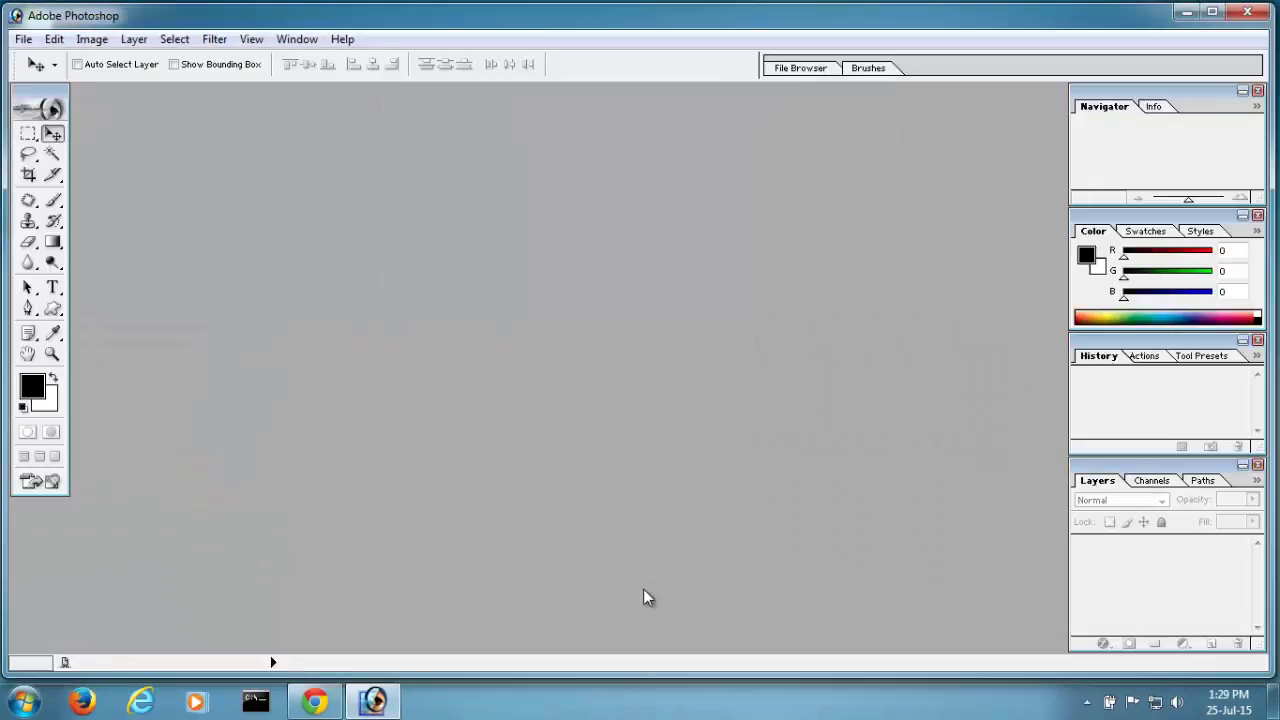
pyautogui.doubleClick(621, 418)
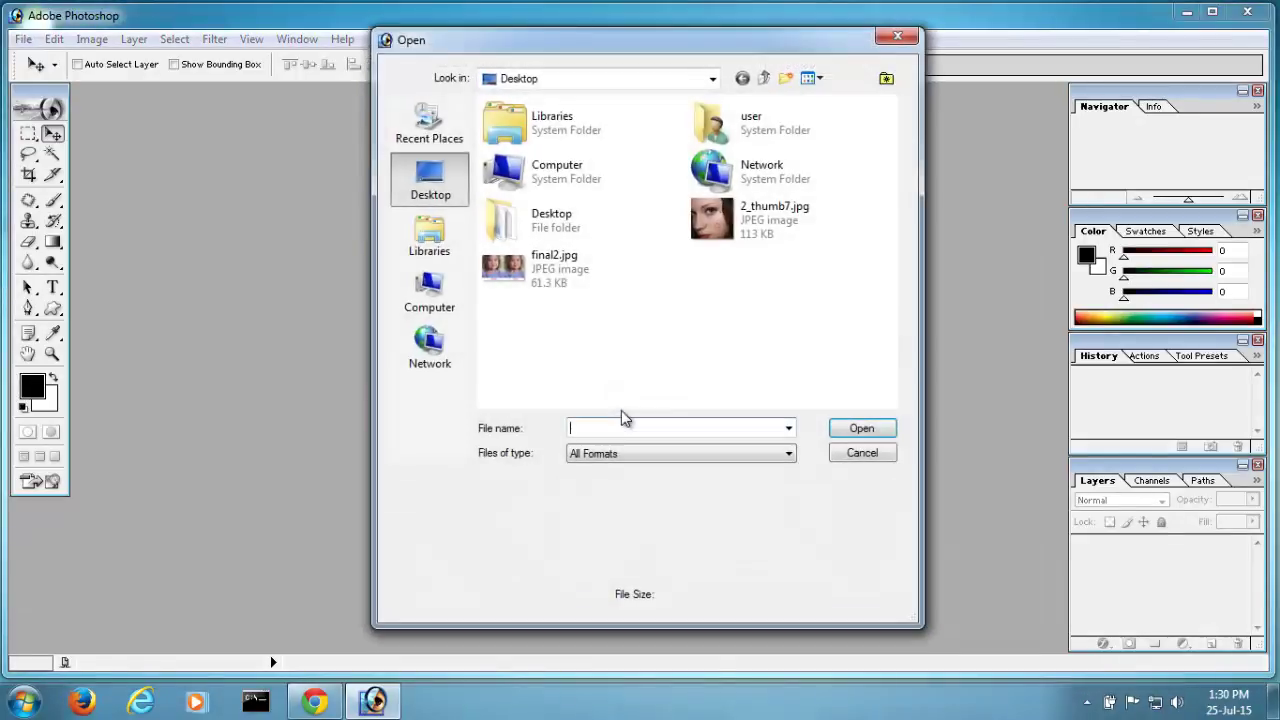
pyautogui.moveTo(765, 219)
pyautogui.doubleClick(740, 230)
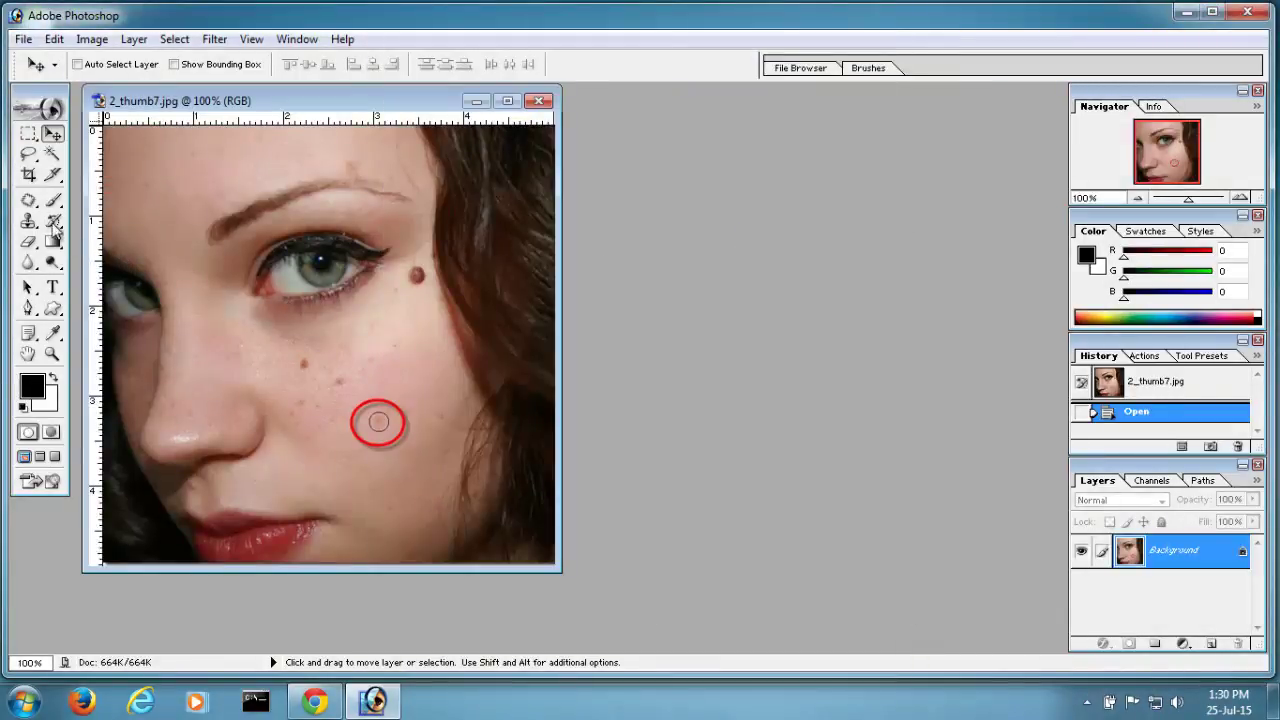
pyautogui.moveTo(29, 201); pyautogui.dragTo(90, 225)
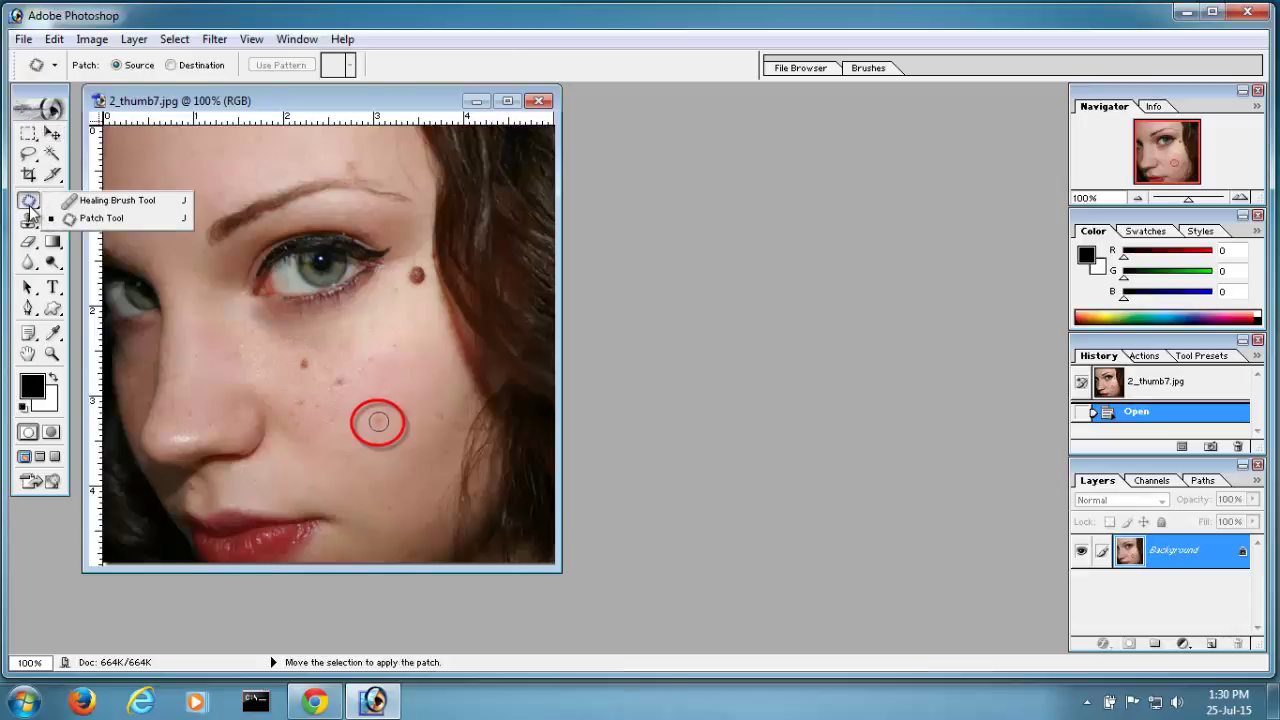
# - Choose the Patch Tool and convert the Background into an editable Layer 0
pyautogui.click(90, 218)
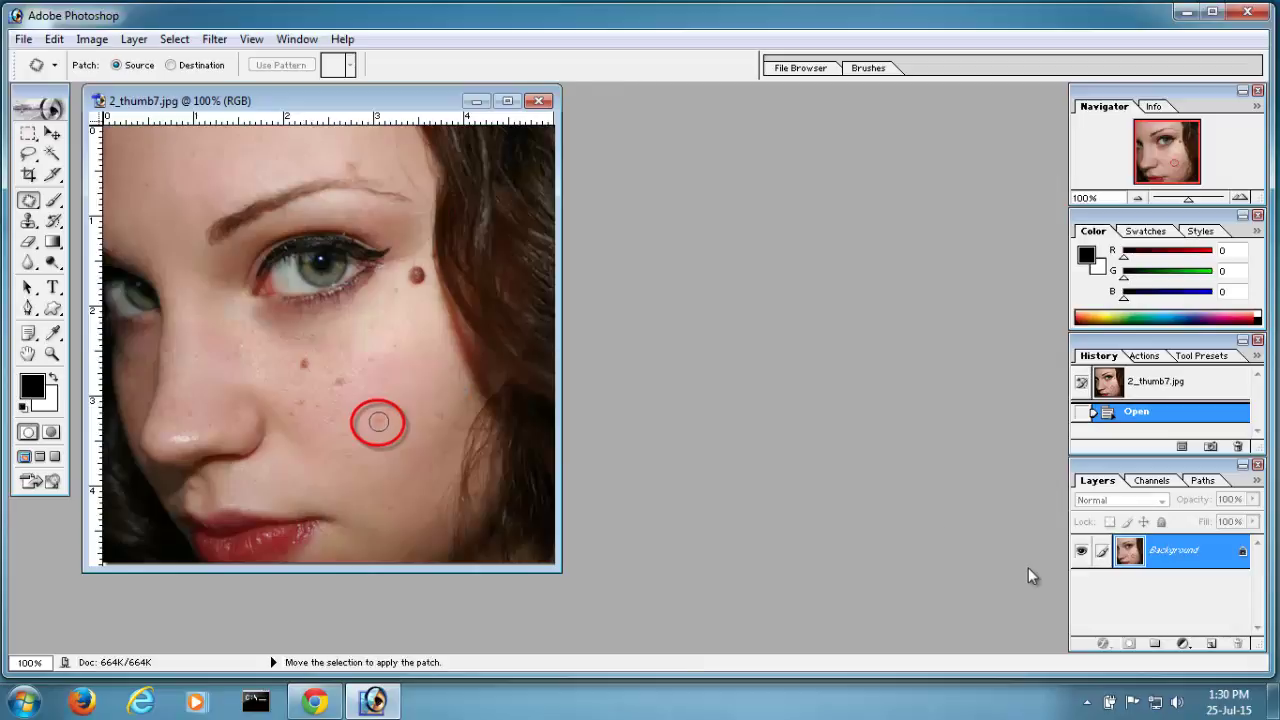
pyautogui.doubleClick(1245, 556)
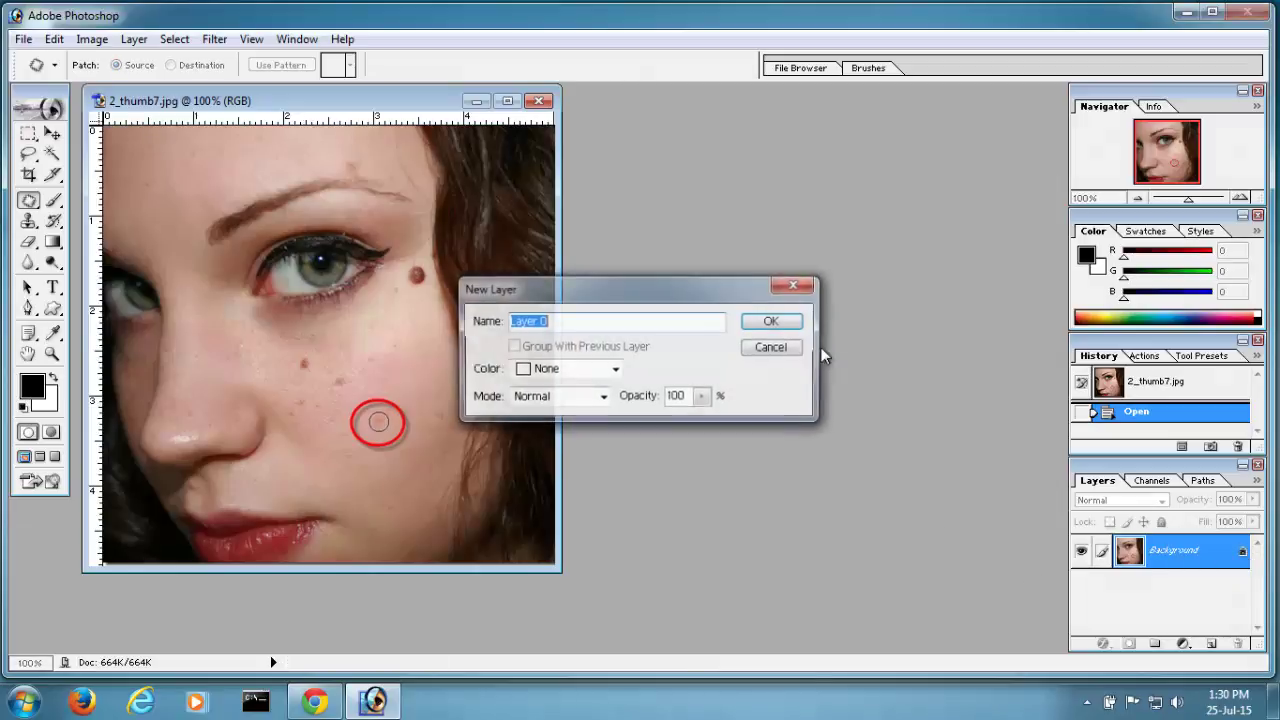
pyautogui.click(770, 324)
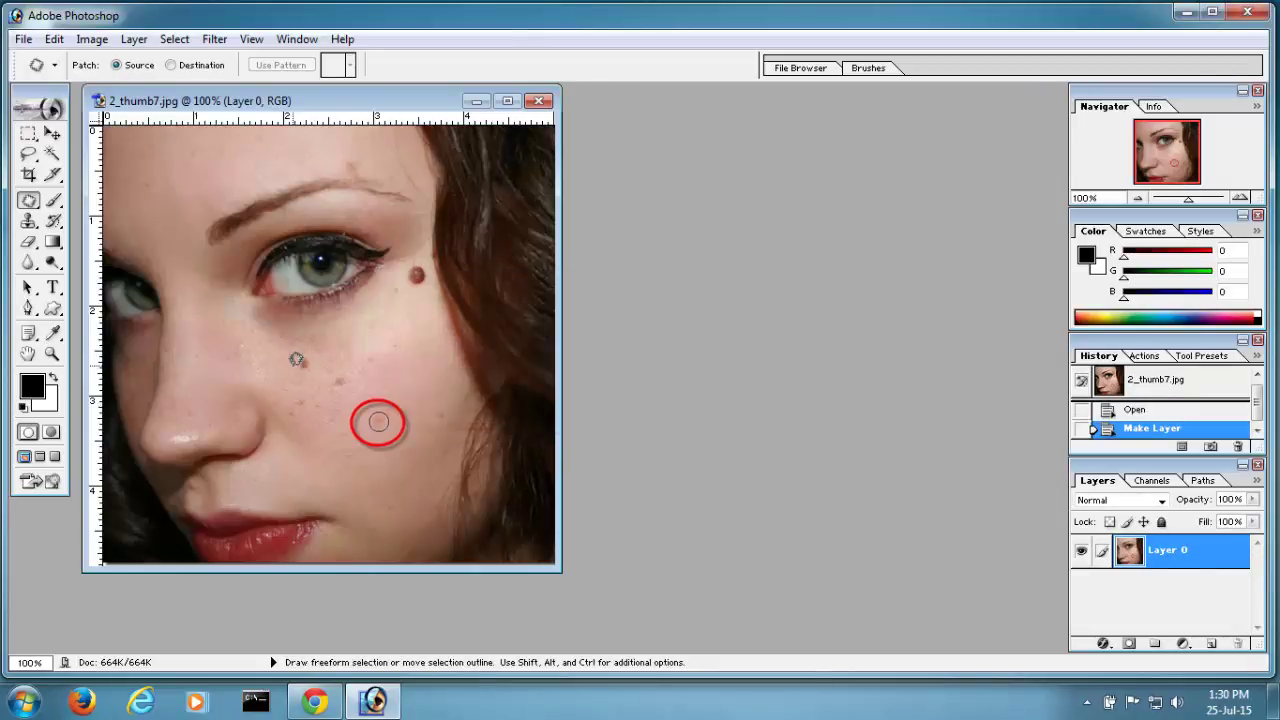
# - Patch the first two cheek freckles with nearby clear skin, deselecting after each
pyautogui.moveTo(296, 359)
pyautogui.mouseDown()
pyautogui.moveTo(318, 372)
pyautogui.moveTo(318, 348)
pyautogui.moveTo(297, 357)
pyautogui.moveTo(414, 372)
pyautogui.mouseUp()
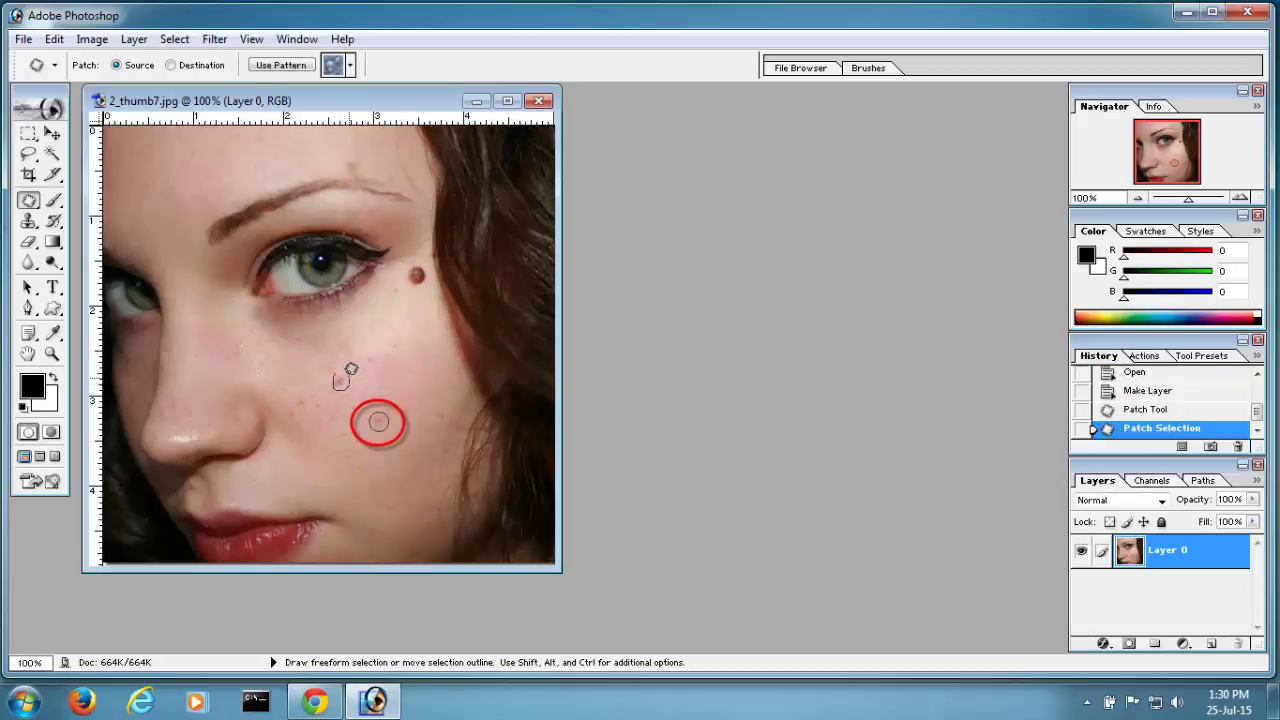
pyautogui.moveTo(351, 369)
pyautogui.mouseDown()
pyautogui.moveTo(338, 372)
pyautogui.moveTo(406, 363)
pyautogui.moveTo(373, 361)
pyautogui.mouseUp()
pyautogui.hotkey('ctrl', 'd')
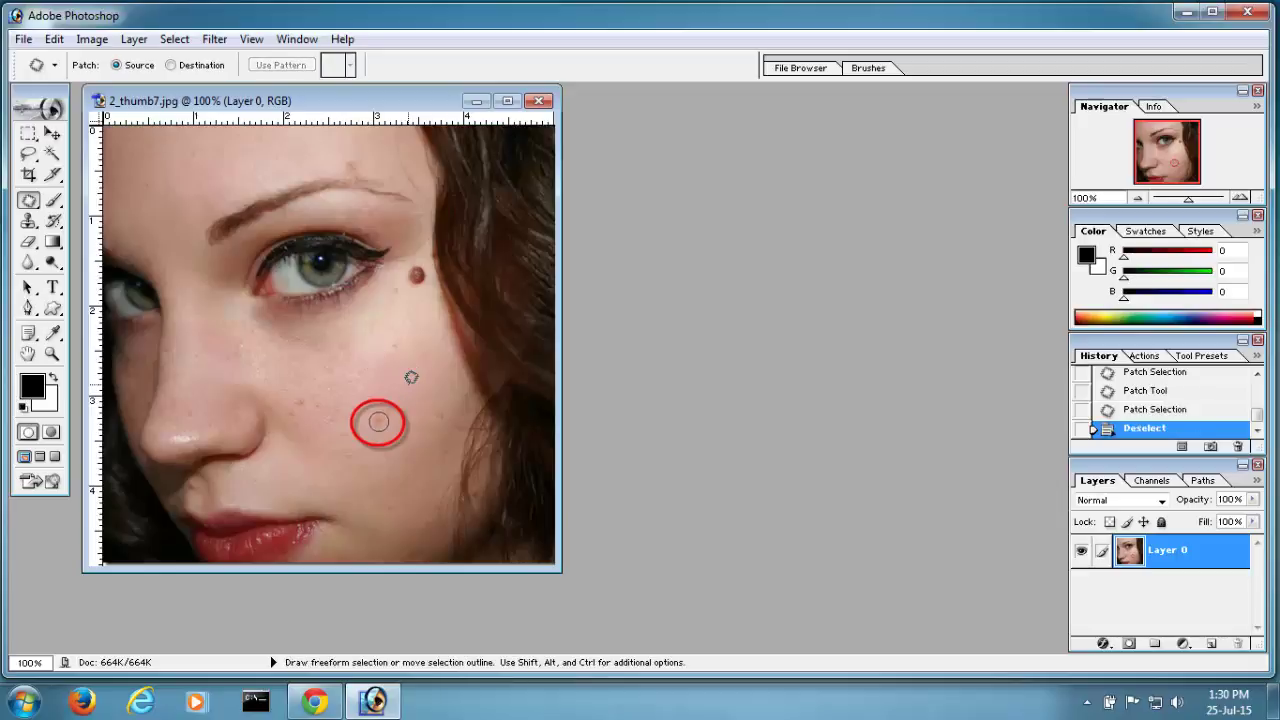
pyautogui.moveTo(288, 417); pyautogui.dragTo(398, 380)
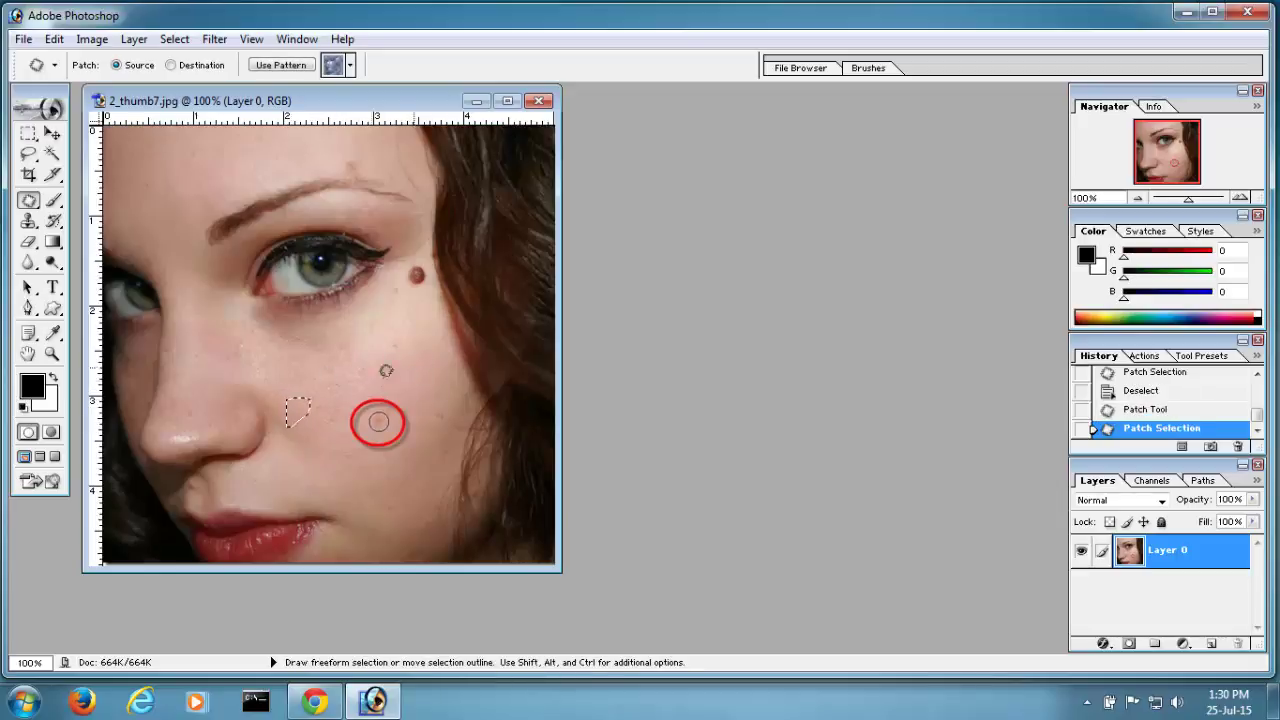
pyautogui.hotkey('ctrl', 'd')
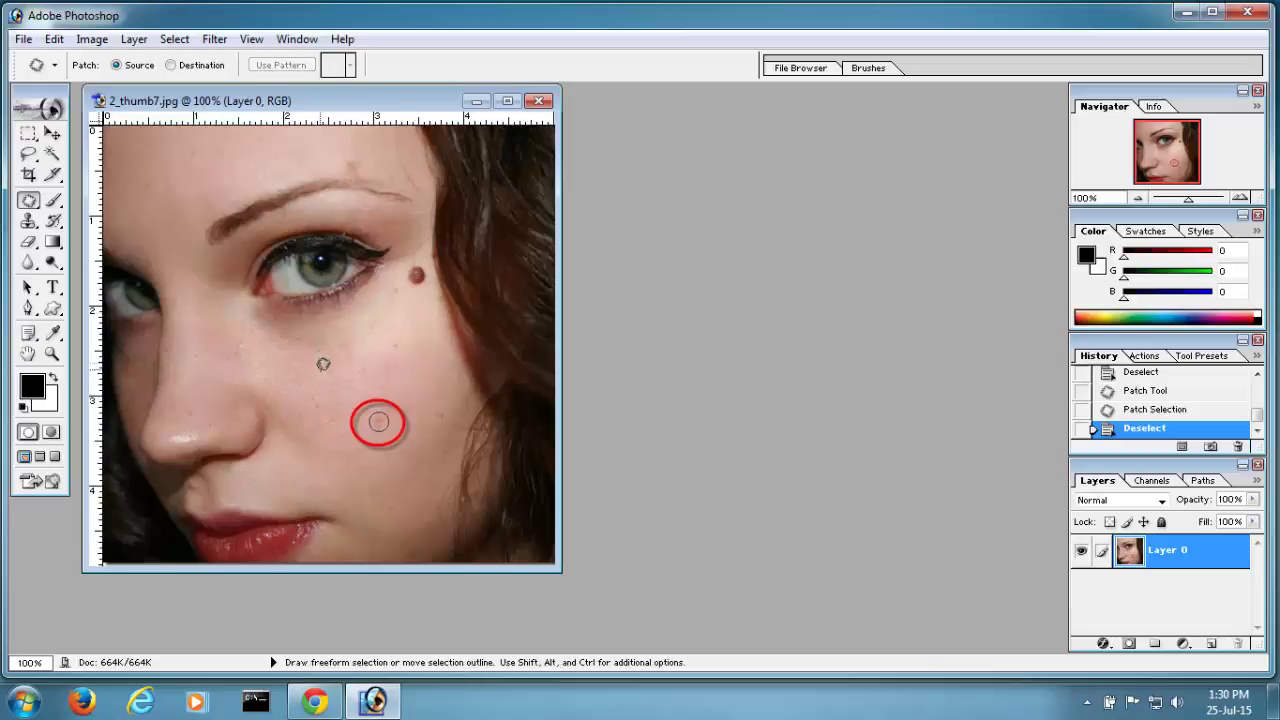
# - Patch the cheek spot and the spot inside the red circle, then deselect
pyautogui.moveTo(323, 364); pyautogui.dragTo(392, 358)
pyautogui.hotkey('ctrl', 'd')
pyautogui.moveTo(384, 419); pyautogui.dragTo(408, 373)
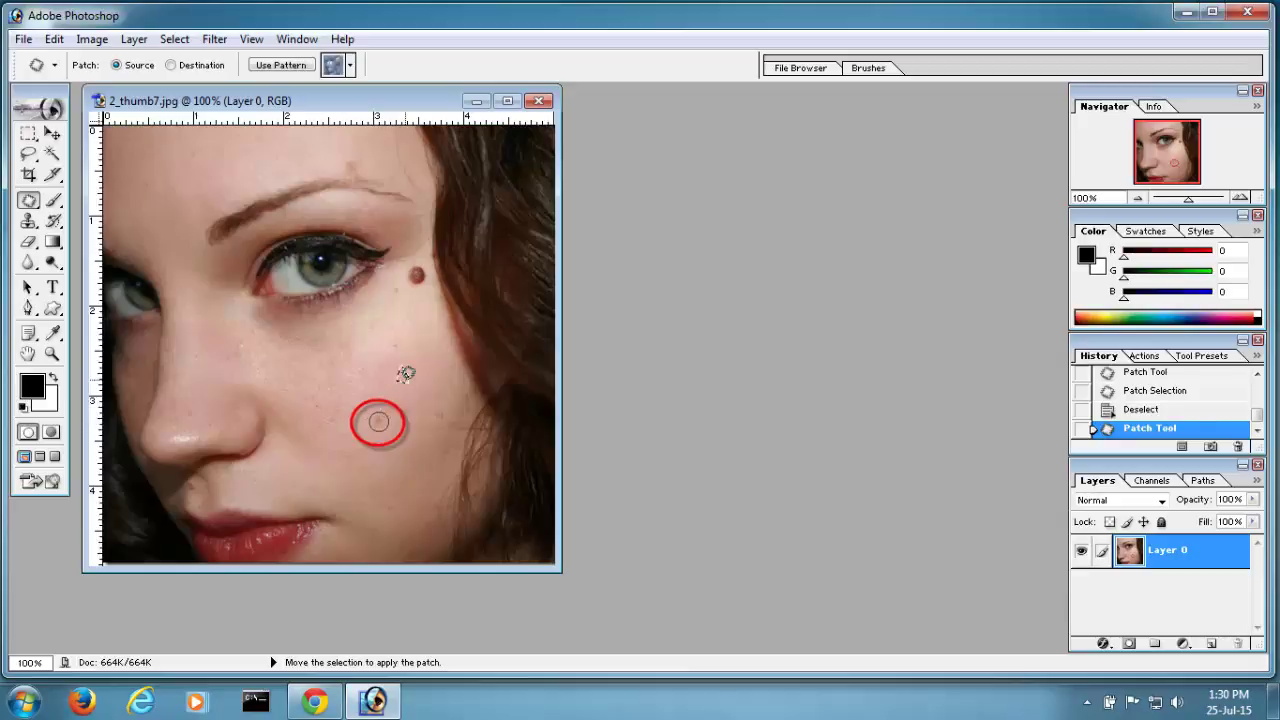
pyautogui.hotkey('ctrl', 'd')
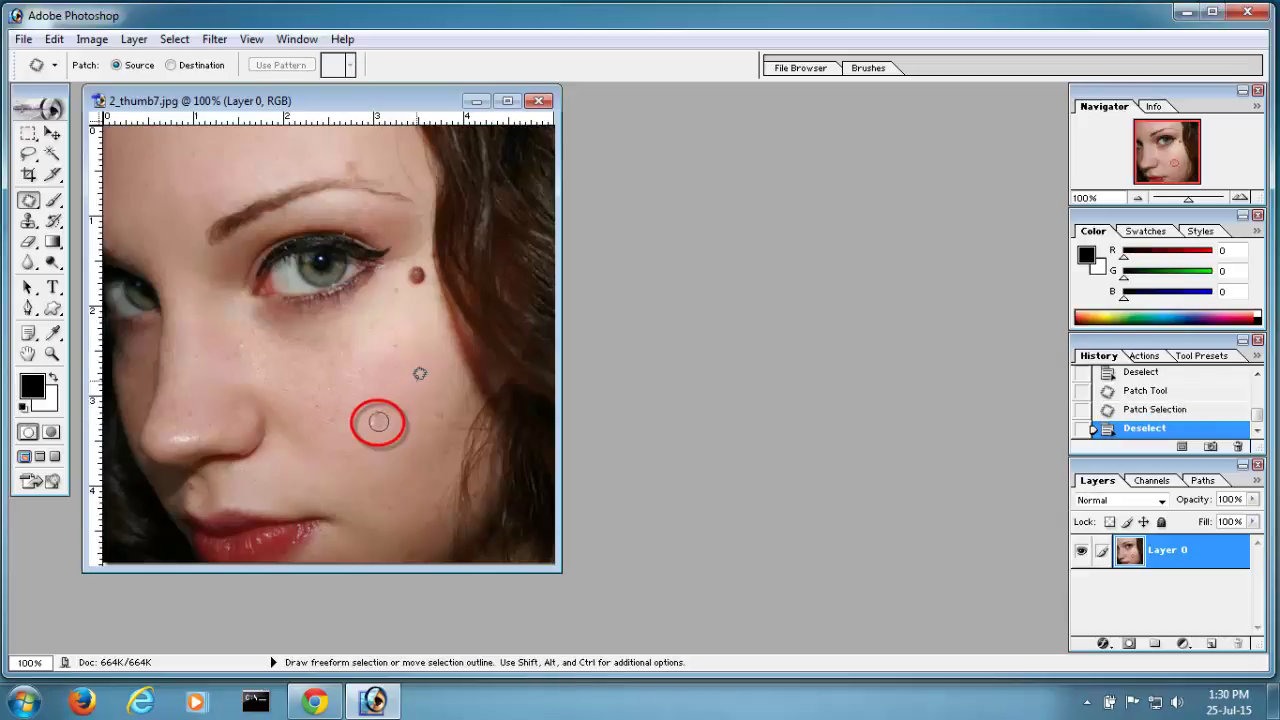
pyautogui.hotkey('ctrl', 'alt', 'z')
pyautogui.hotkey('ctrl', 'alt', 'z')
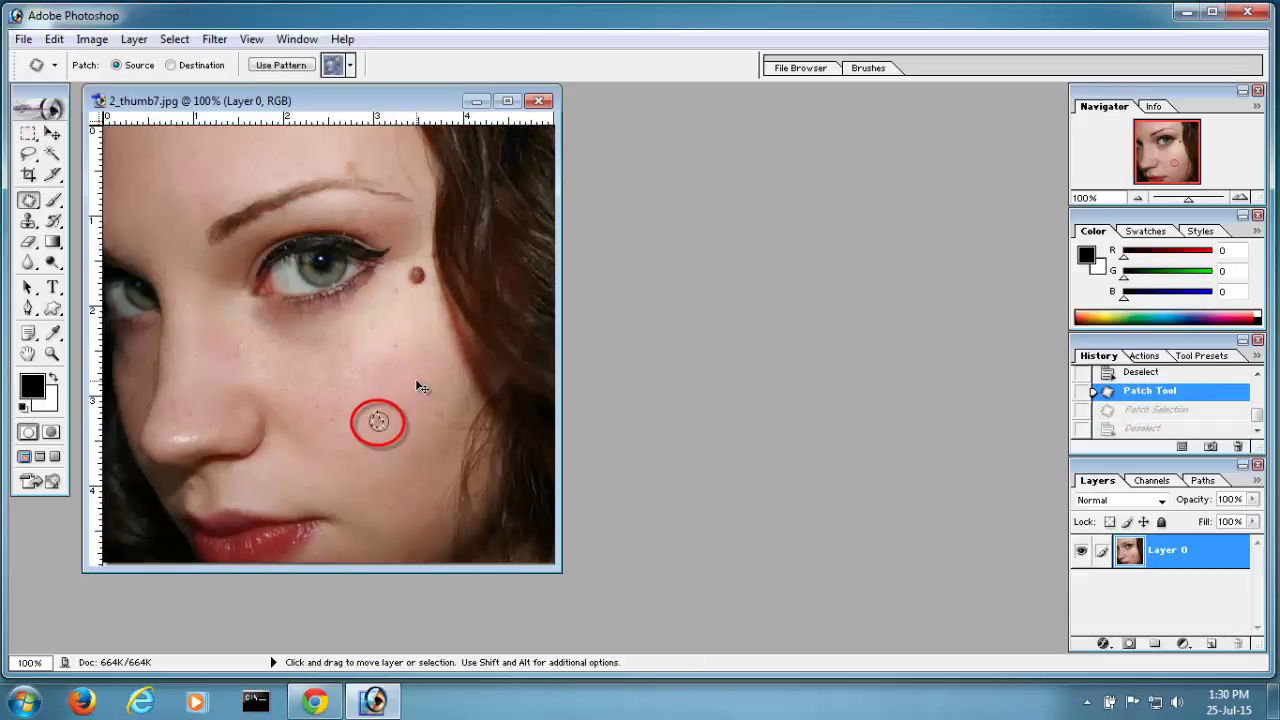
pyautogui.hotkey('ctrl', 'd')
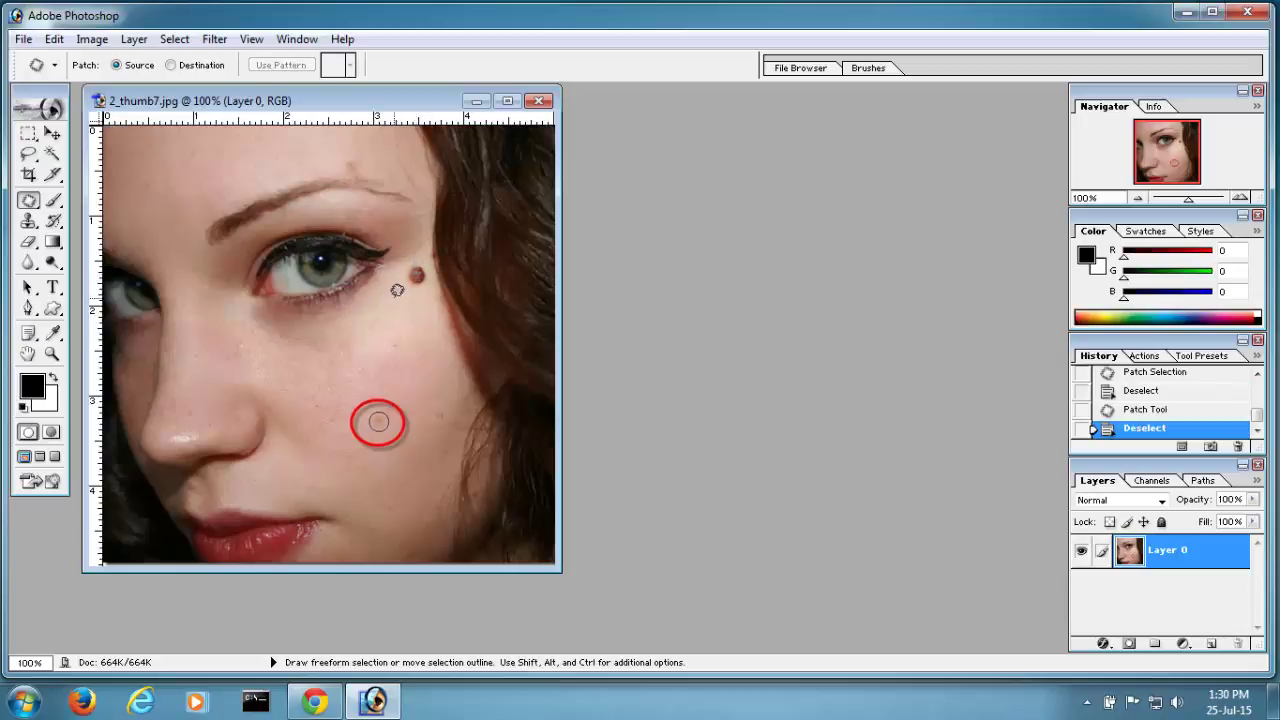
# - Patch the spot near the eyebrow and two more cheek spots with clean skin
pyautogui.moveTo(334, 147)
pyautogui.mouseDown()
pyautogui.moveTo(353, 149)
pyautogui.moveTo(322, 160)
pyautogui.mouseUp()
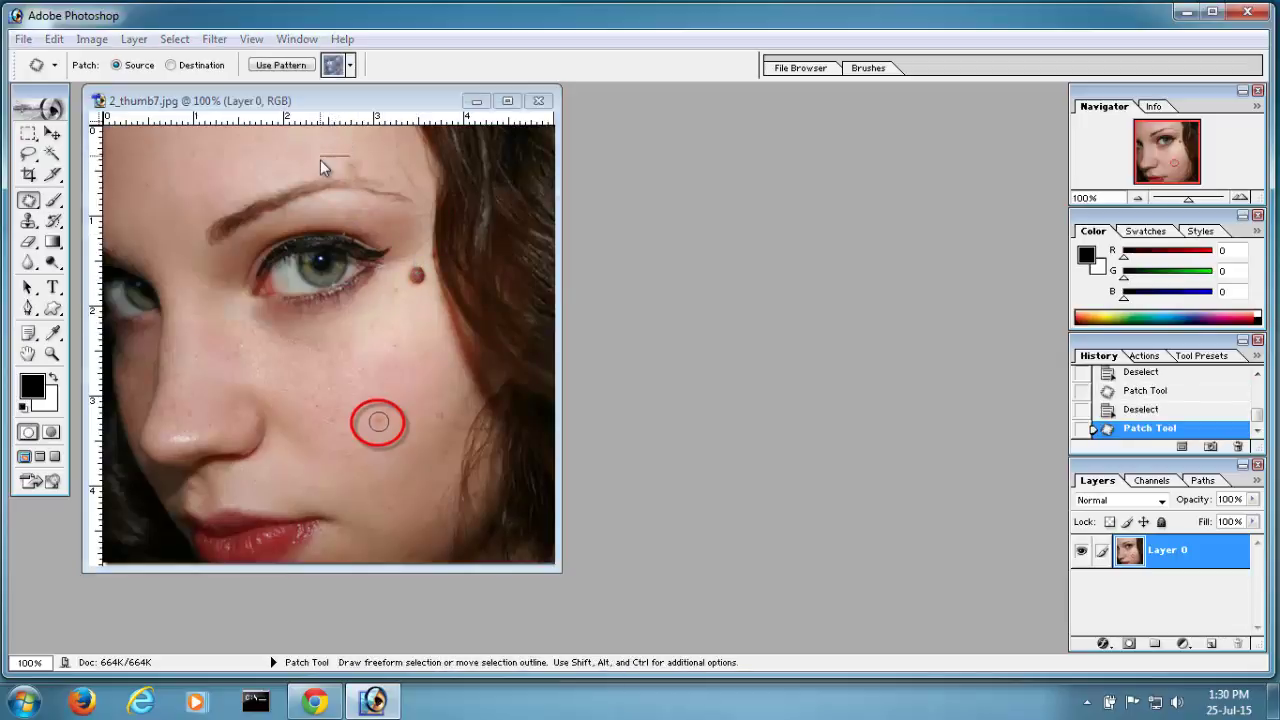
pyautogui.click(642, 277)
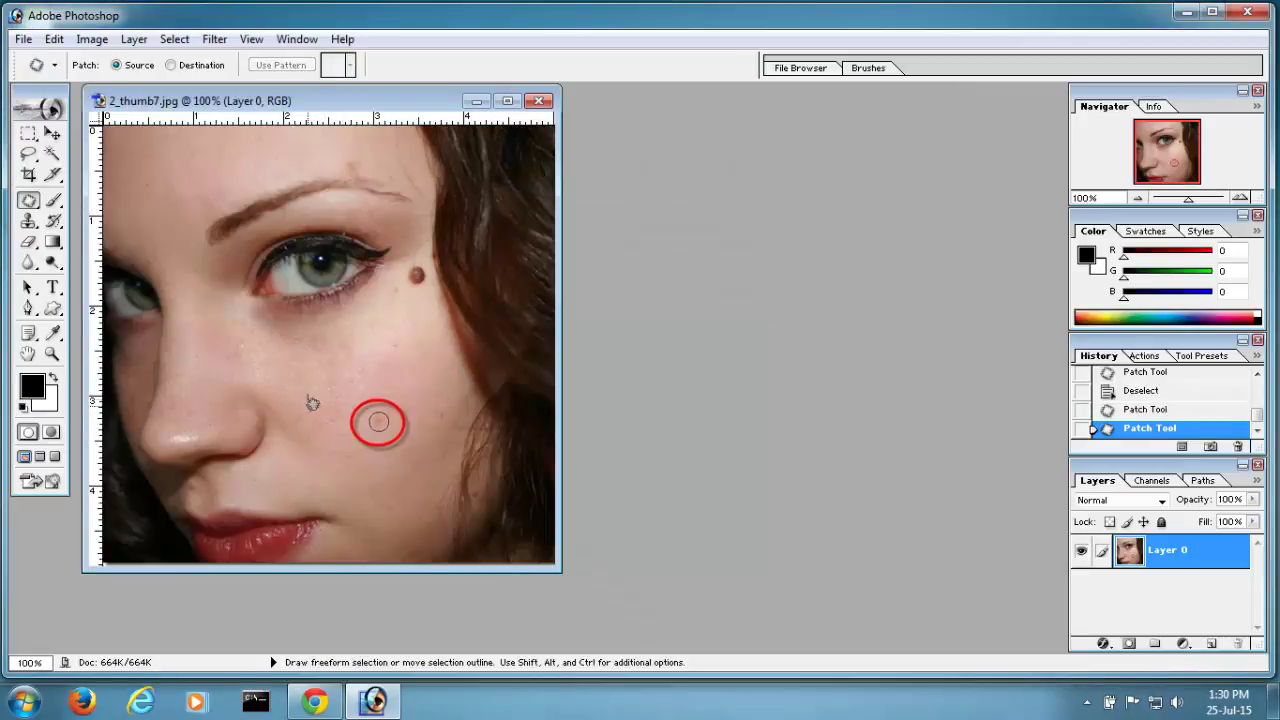
pyautogui.moveTo(333, 393); pyautogui.dragTo(325, 392)
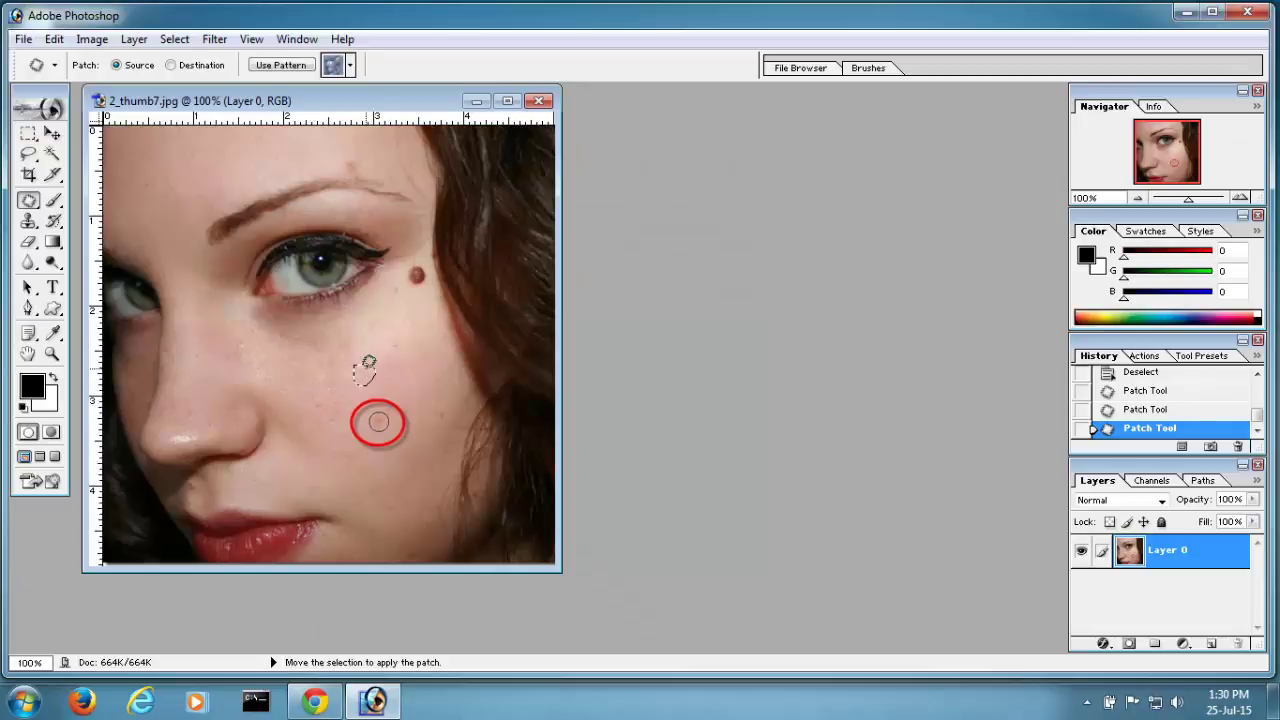
pyautogui.hotkey('ctrl', 'd')
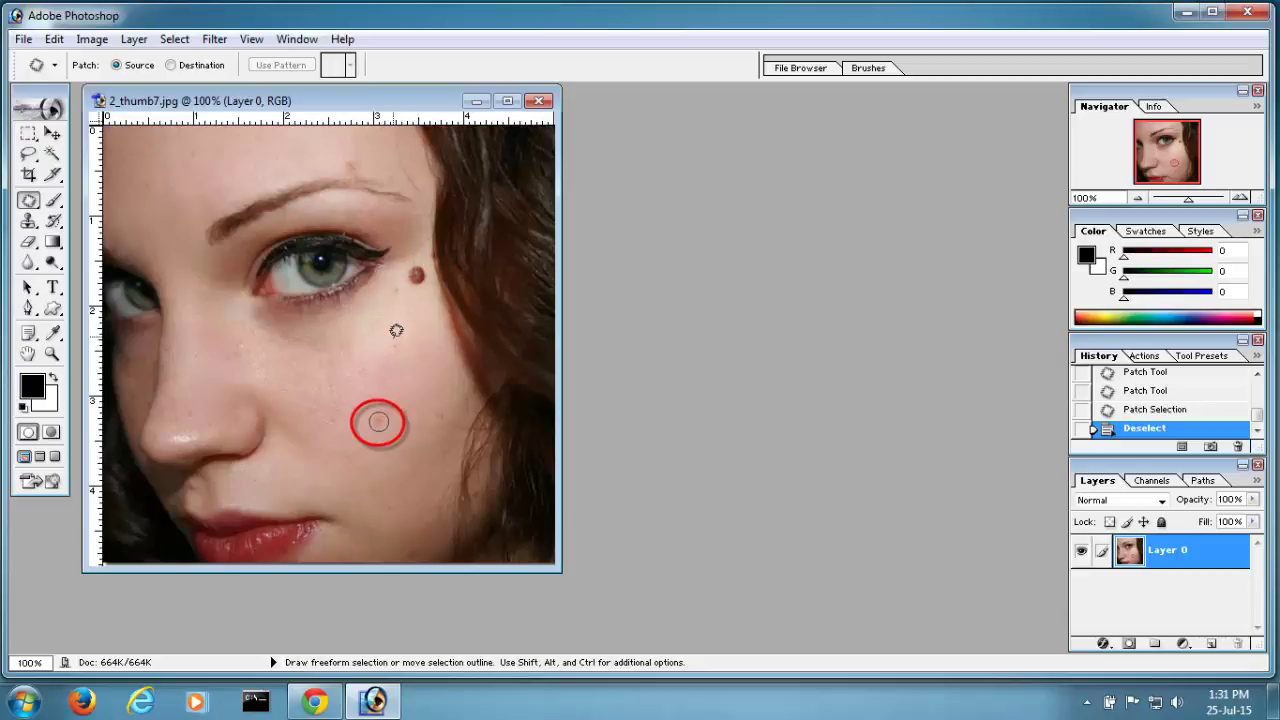
pyautogui.moveTo(396, 330); pyautogui.dragTo(440, 408)
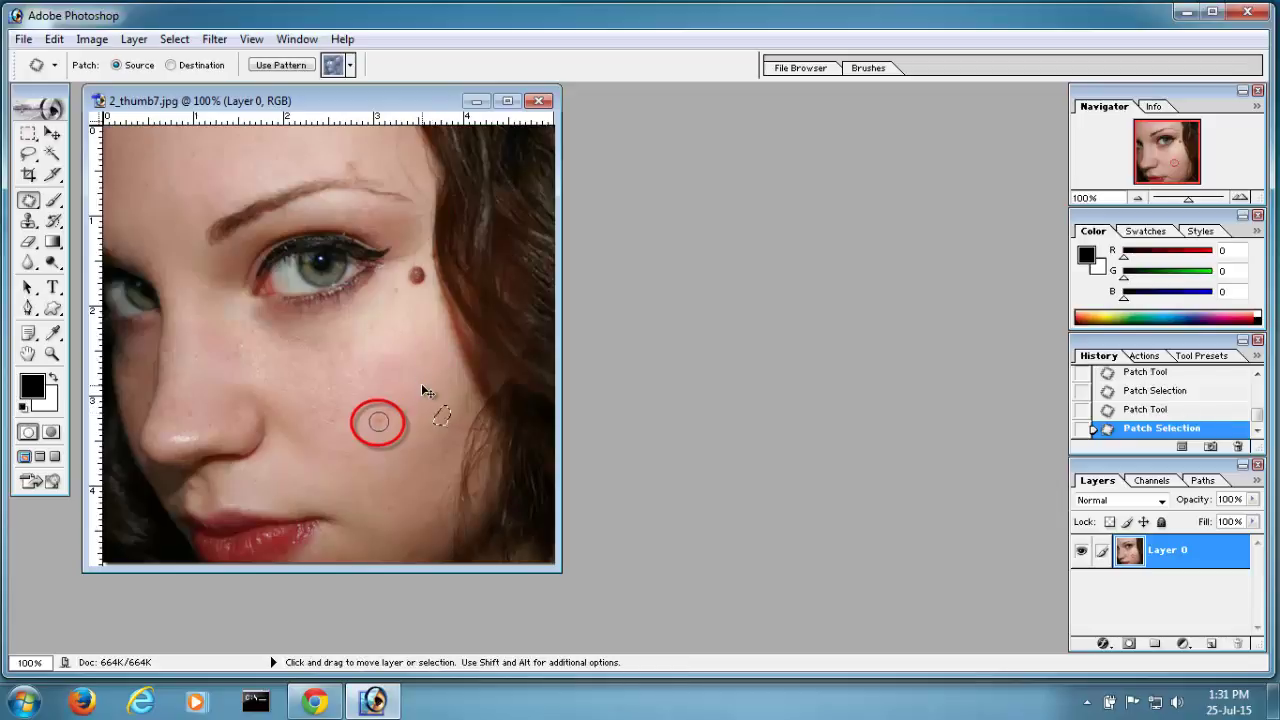
pyautogui.click(422, 386)
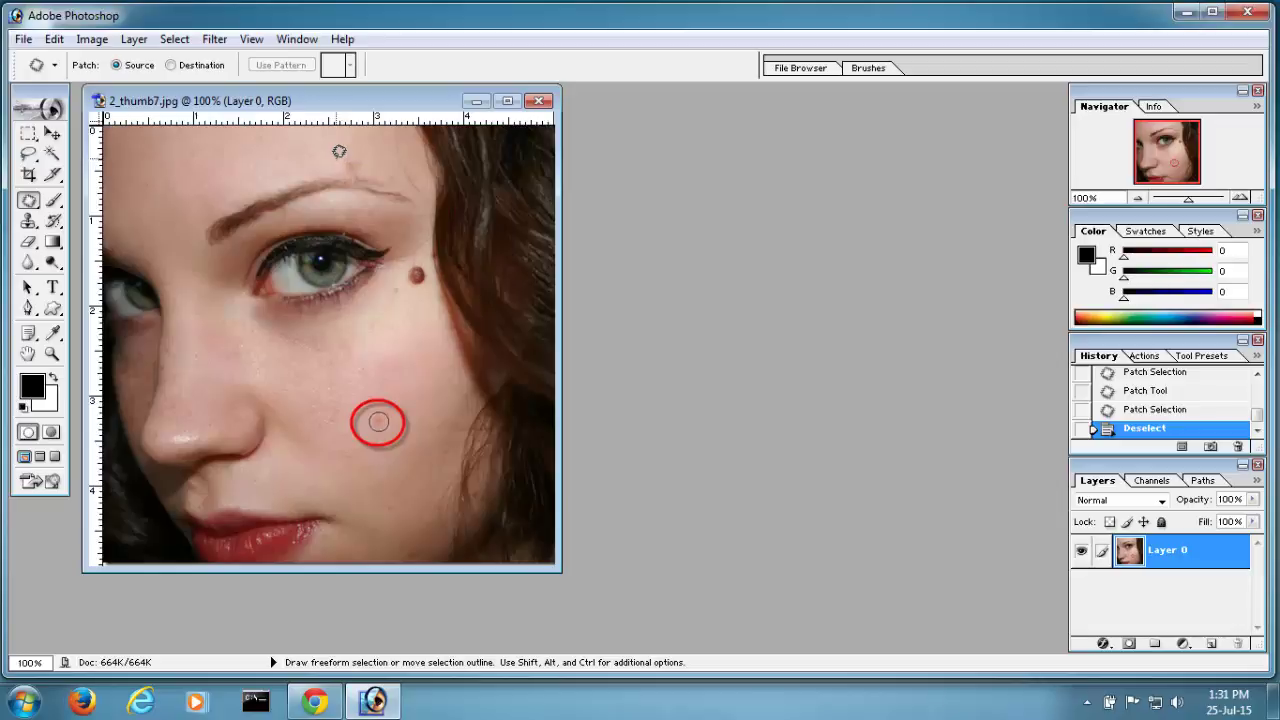
# - Patch the forehead blemish and begin saving the photo as a new file
pyautogui.moveTo(367, 165); pyautogui.dragTo(312, 155)
pyautogui.click(386, 173)
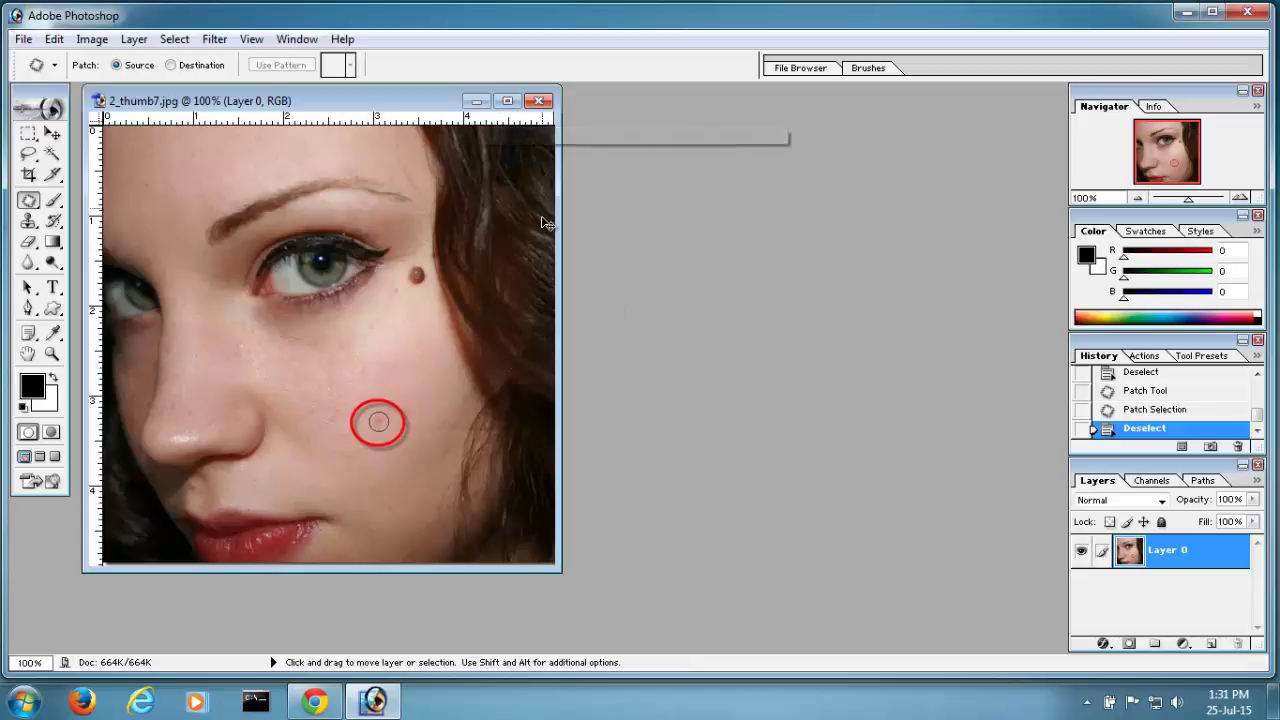
pyautogui.hotkey('ctrl', 'shift', 's')
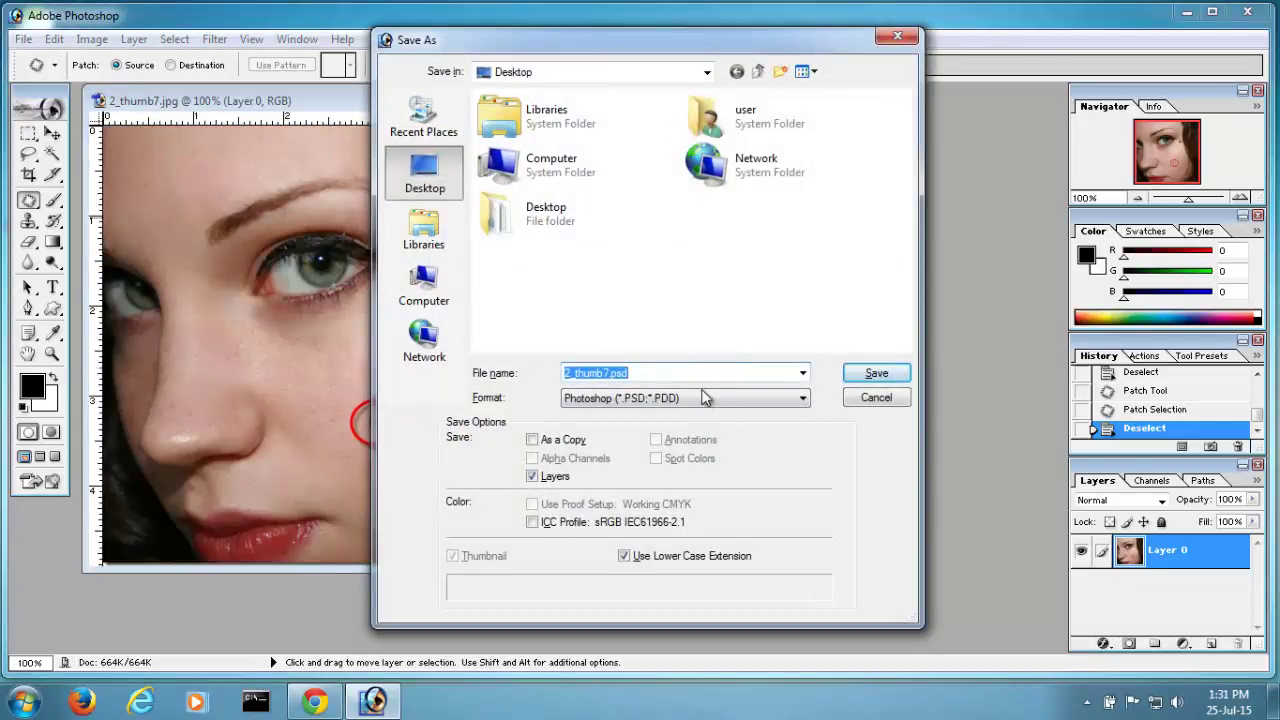
# - Save a maximum-quality JPEG copy, 2_thumb7 copy.jpg, then close it without saving
pyautogui.click(703, 397)
pyautogui.click(685, 466)
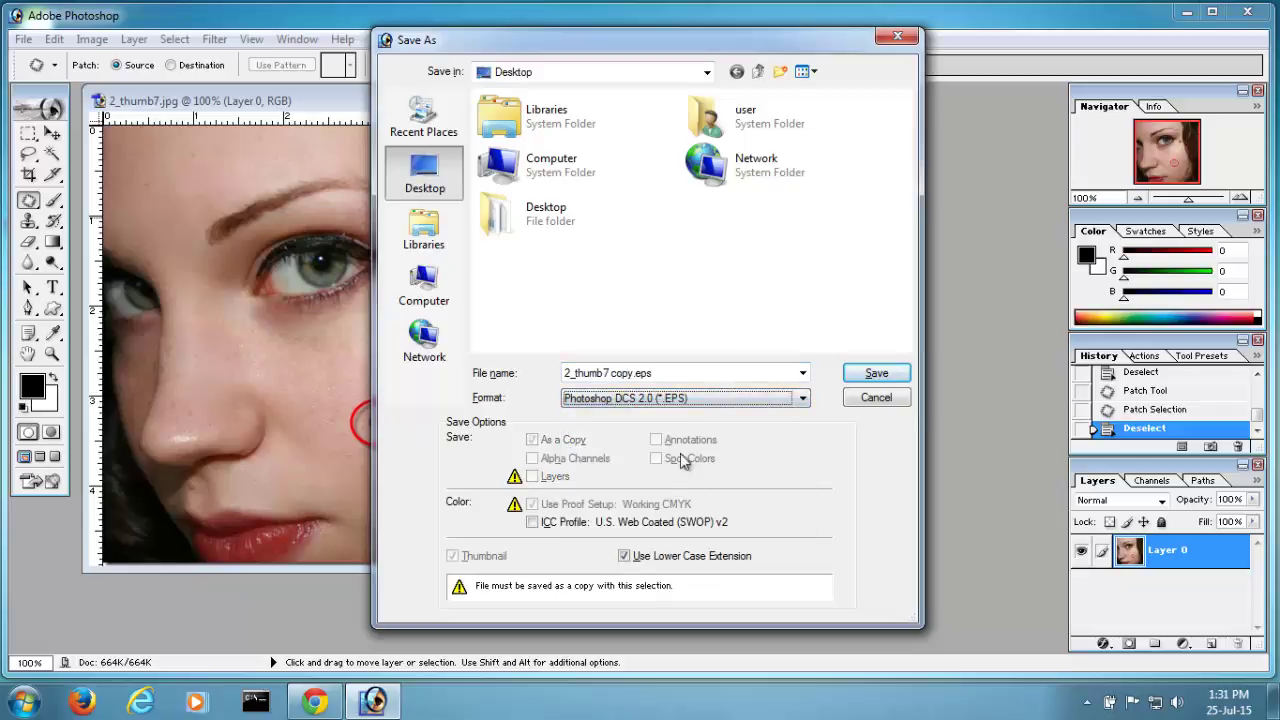
pyautogui.click(684, 403)
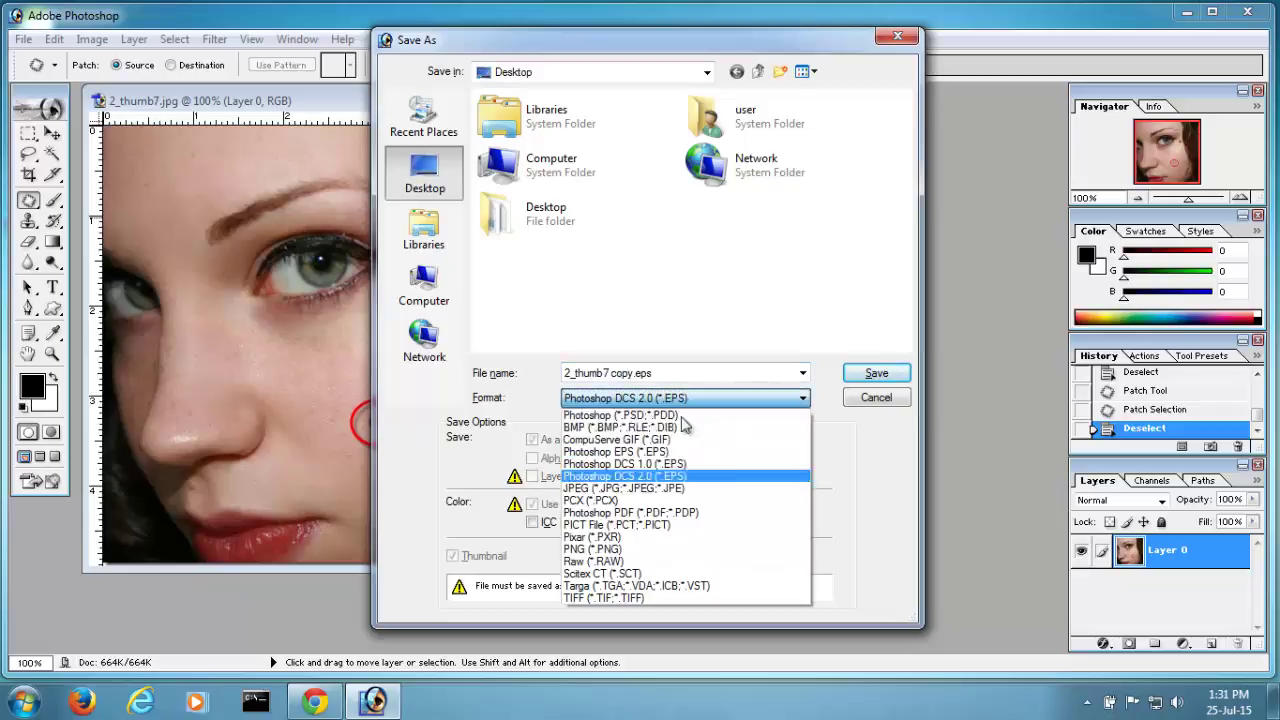
pyautogui.click(668, 488)
pyautogui.click(876, 373)
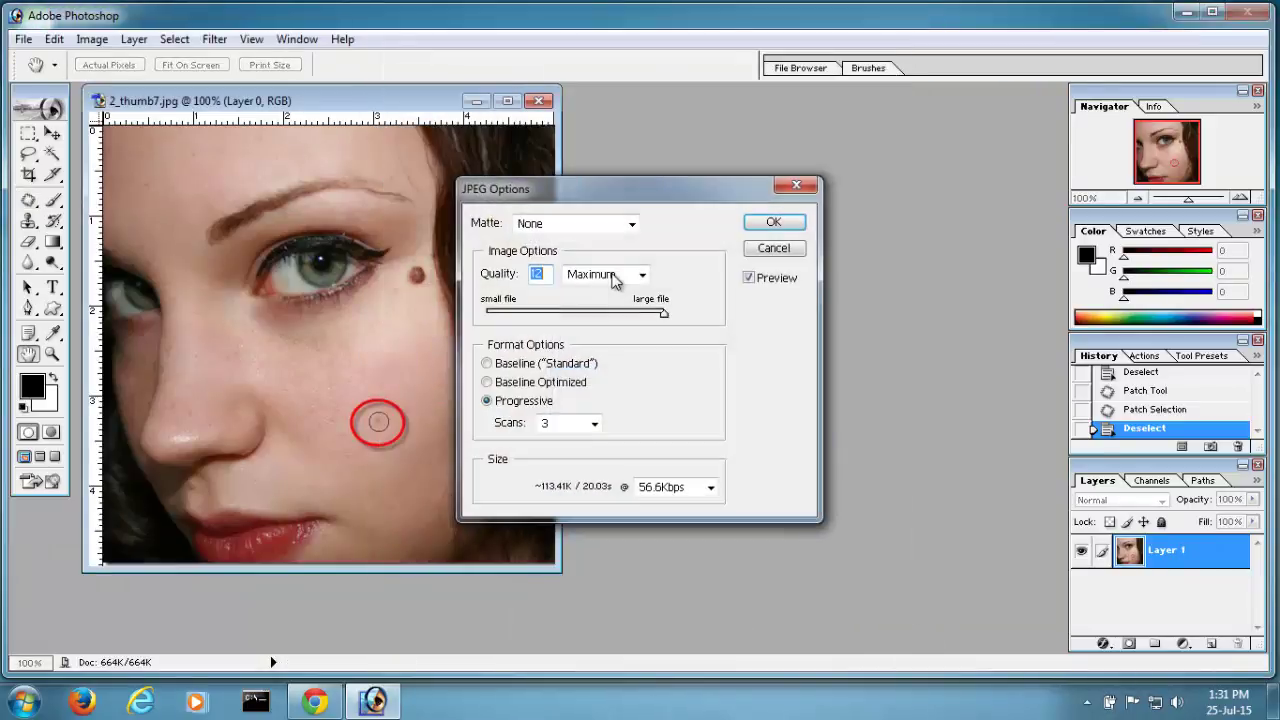
pyautogui.click(760, 224)
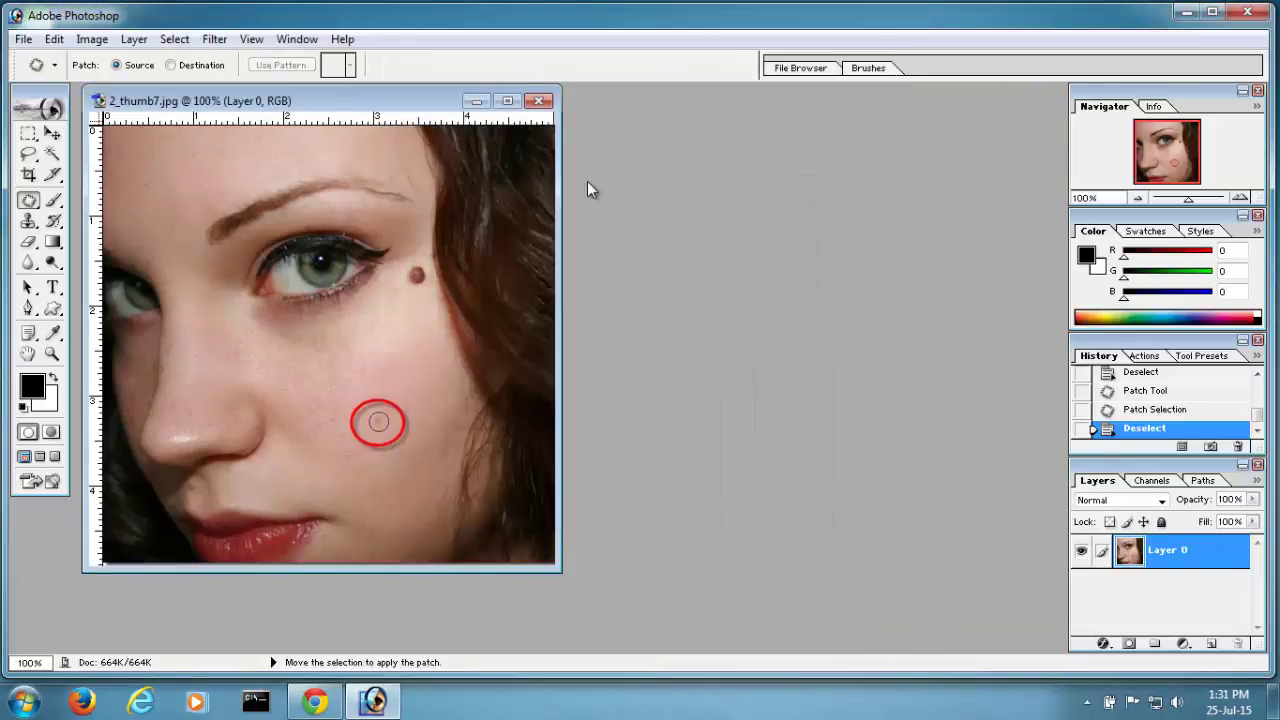
pyautogui.click(539, 101)
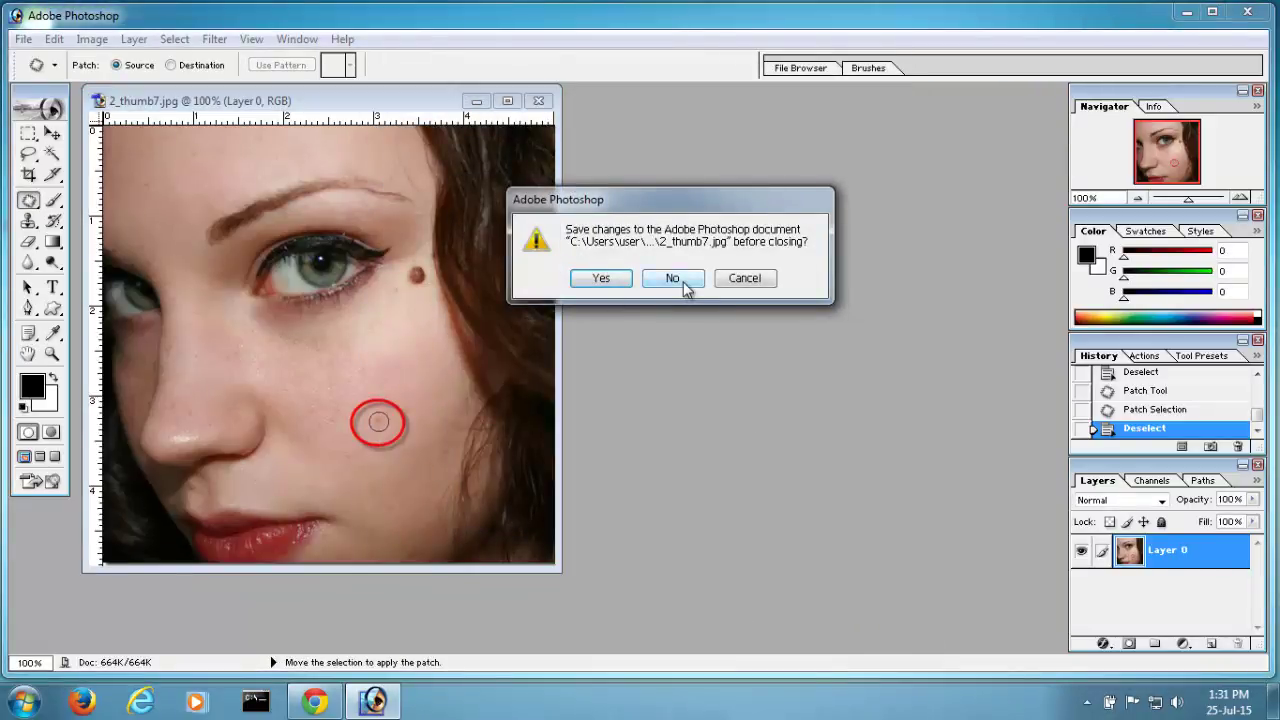
pyautogui.click(672, 278)
# - Open final2.jpg, maximize its window and zoom to 200%
pyautogui.doubleClick(670, 310)
pyautogui.click(745, 270)
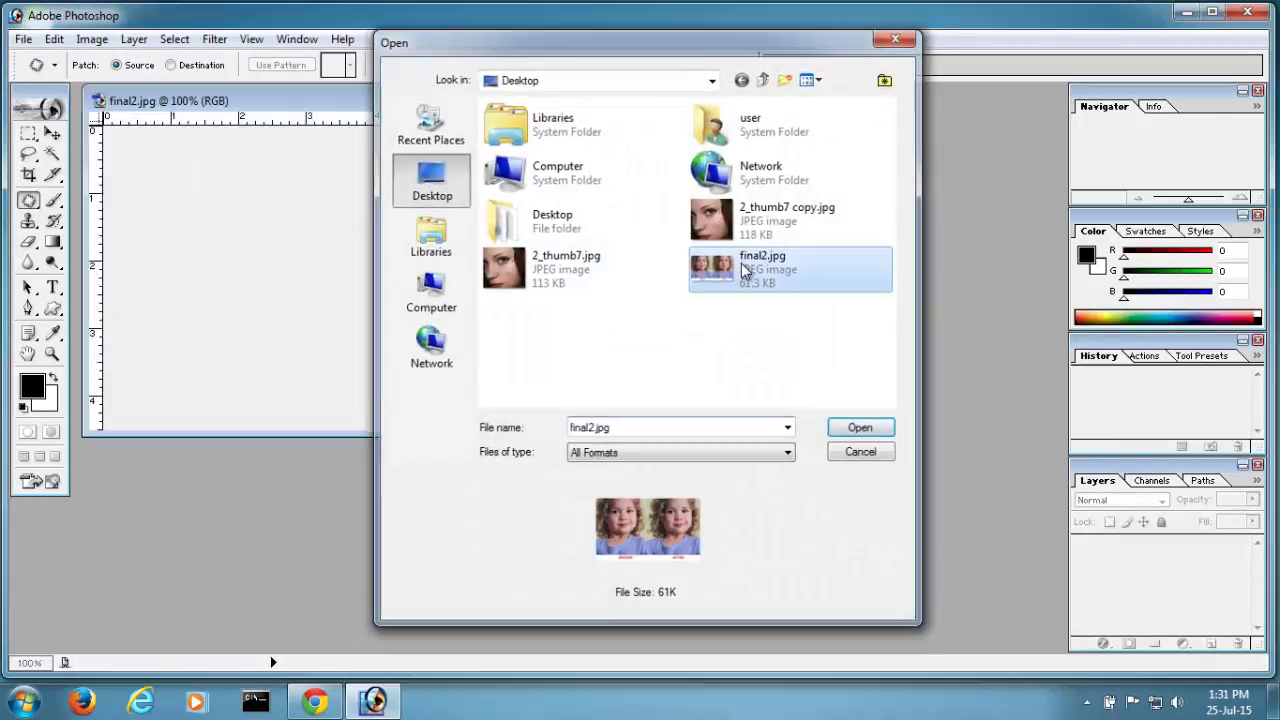
pyautogui.doubleClick(745, 270)
pyautogui.click(571, 101)
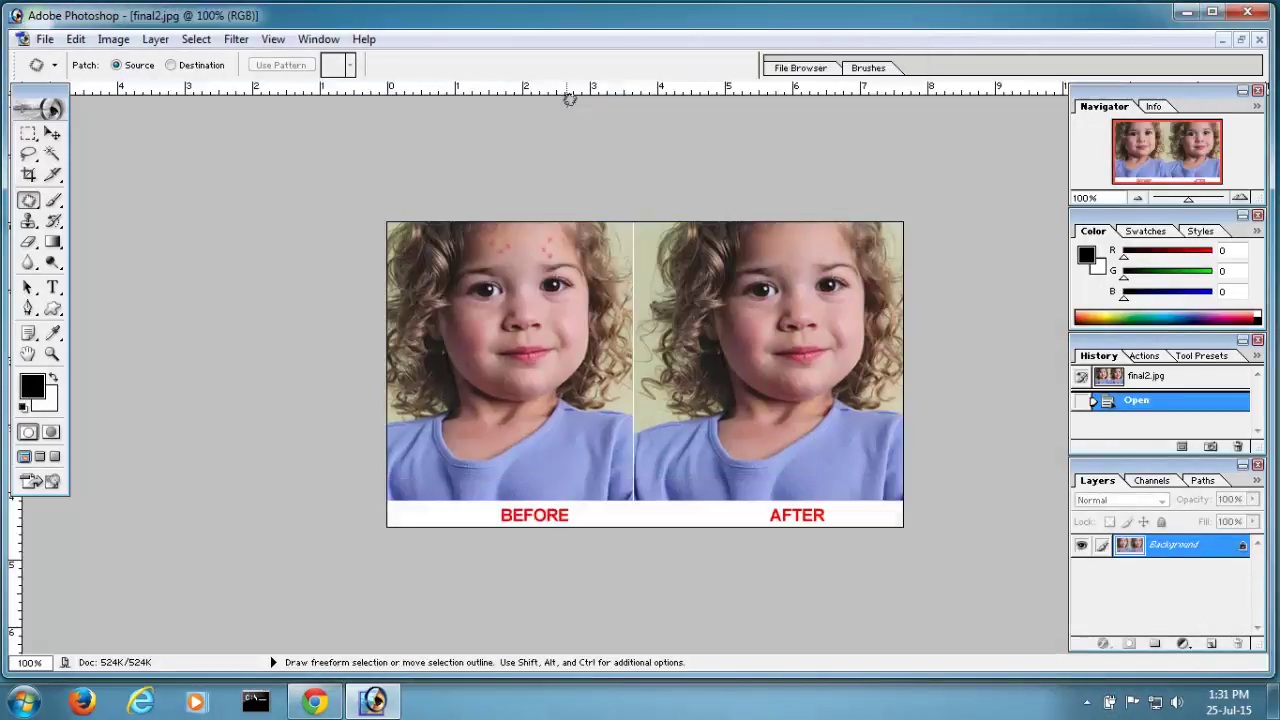
pyautogui.hotkey('ctrl', '+')
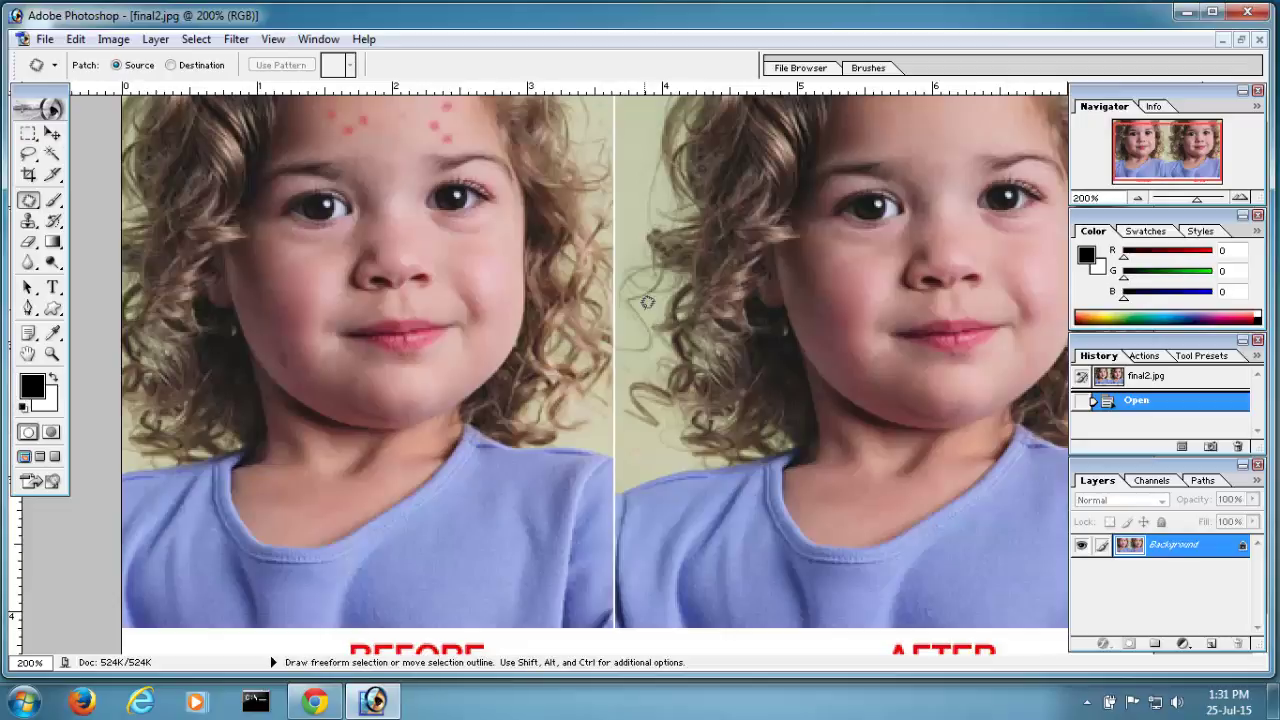
pyautogui.hotkey('ctrl', '-')
pyautogui.hotkey('ctrl', '+')
pyautogui.press('space')
pyautogui.press('space')
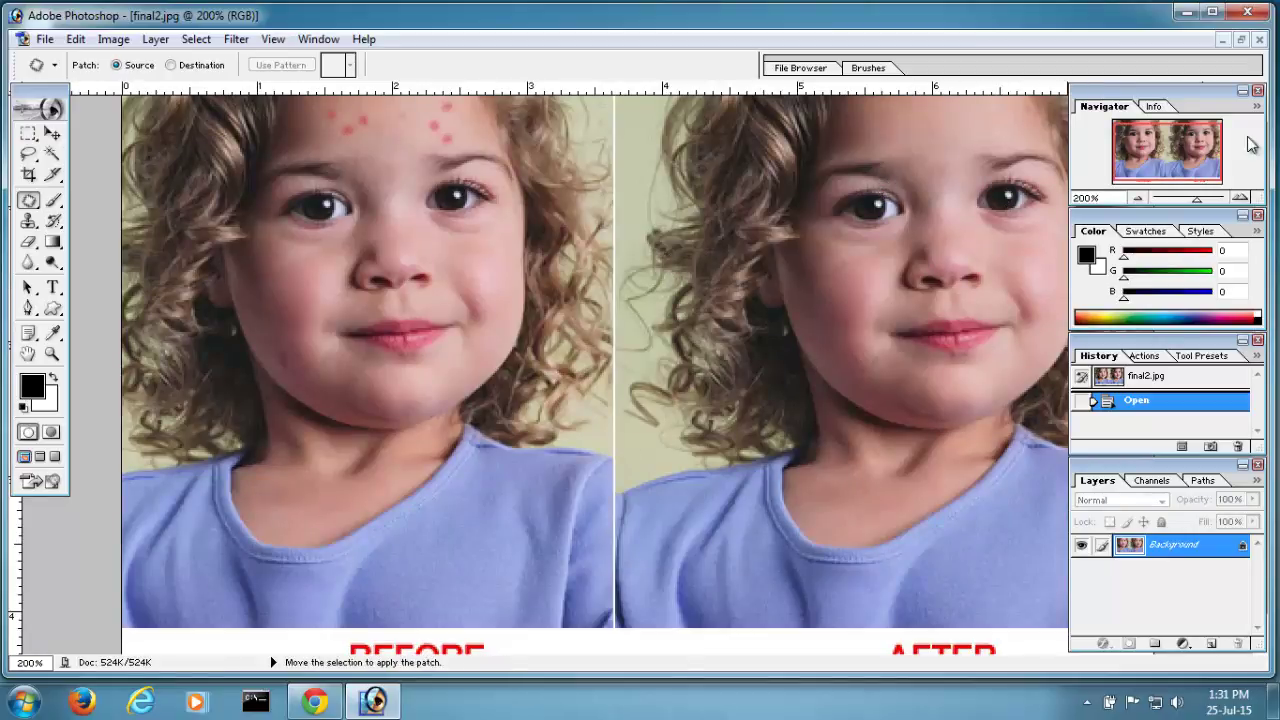
# - Pan up to the forehead and patch the first red spots with the Patch Tool
pyautogui.moveTo(1189, 149); pyautogui.dragTo(1188, 140)
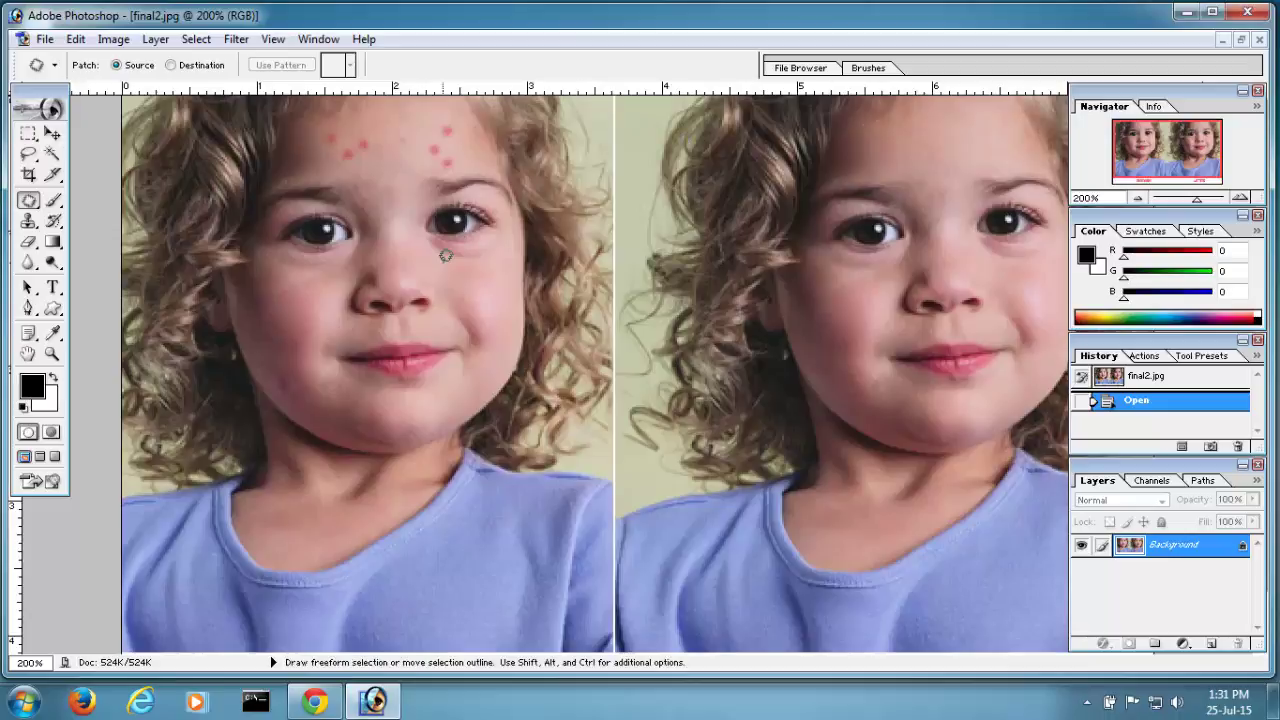
pyautogui.moveTo(28, 200); pyautogui.dragTo(67, 218)
pyautogui.moveTo(437, 115)
pyautogui.mouseDown()
pyautogui.moveTo(413, 128)
pyautogui.moveTo(436, 160)
pyautogui.moveTo(424, 145)
pyautogui.moveTo(443, 123)
pyautogui.mouseUp()
pyautogui.click(460, 145)
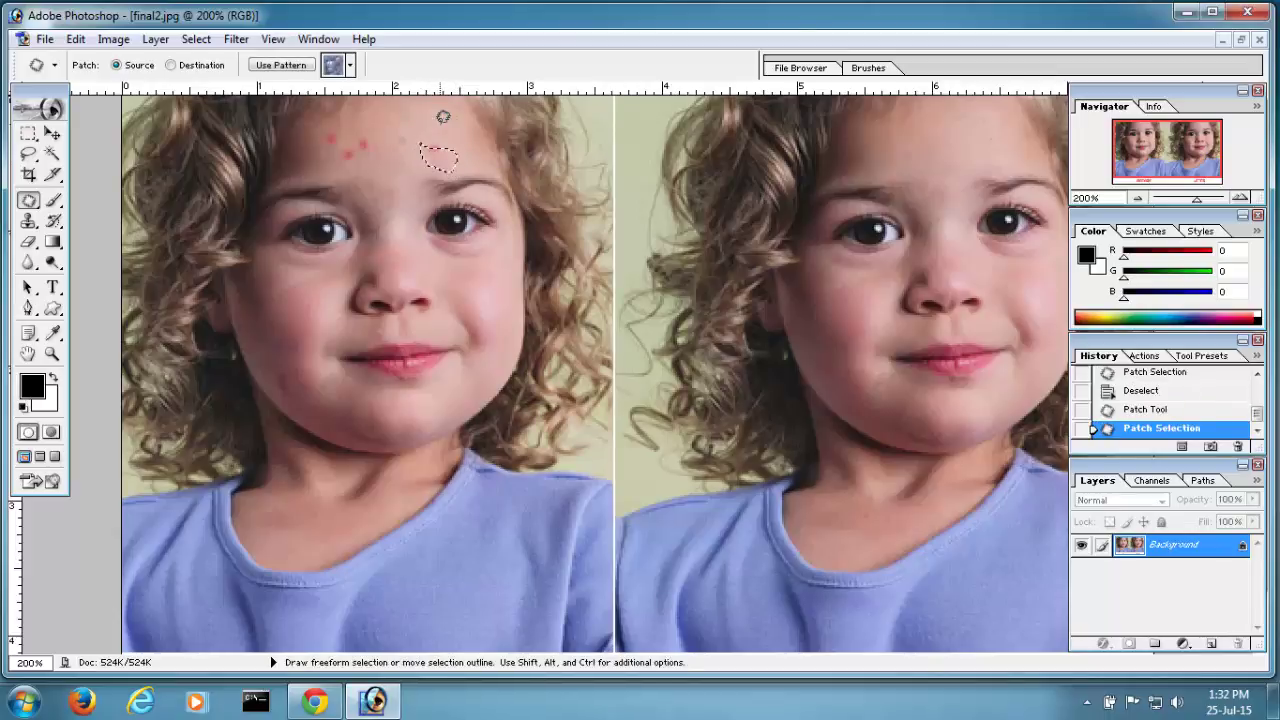
pyautogui.click(443, 118)
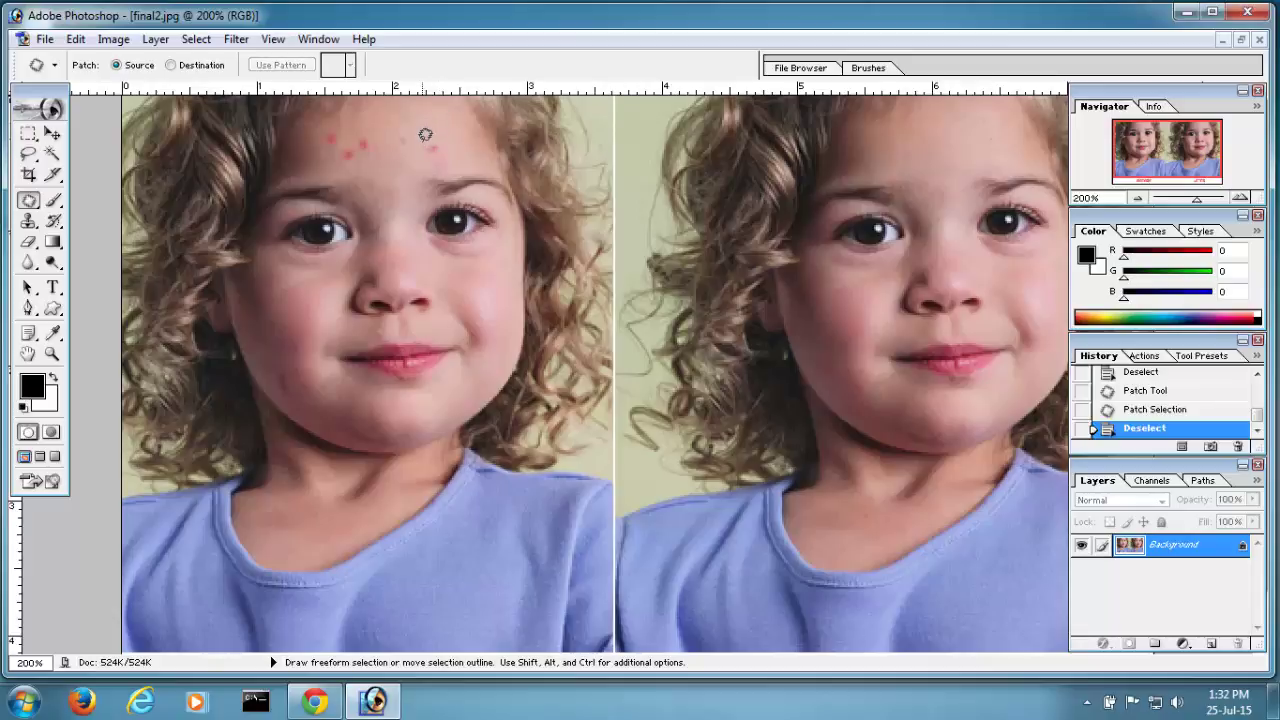
pyautogui.moveTo(438, 155)
pyautogui.mouseDown()
pyautogui.moveTo(424, 146)
pyautogui.moveTo(431, 124)
pyautogui.mouseUp()
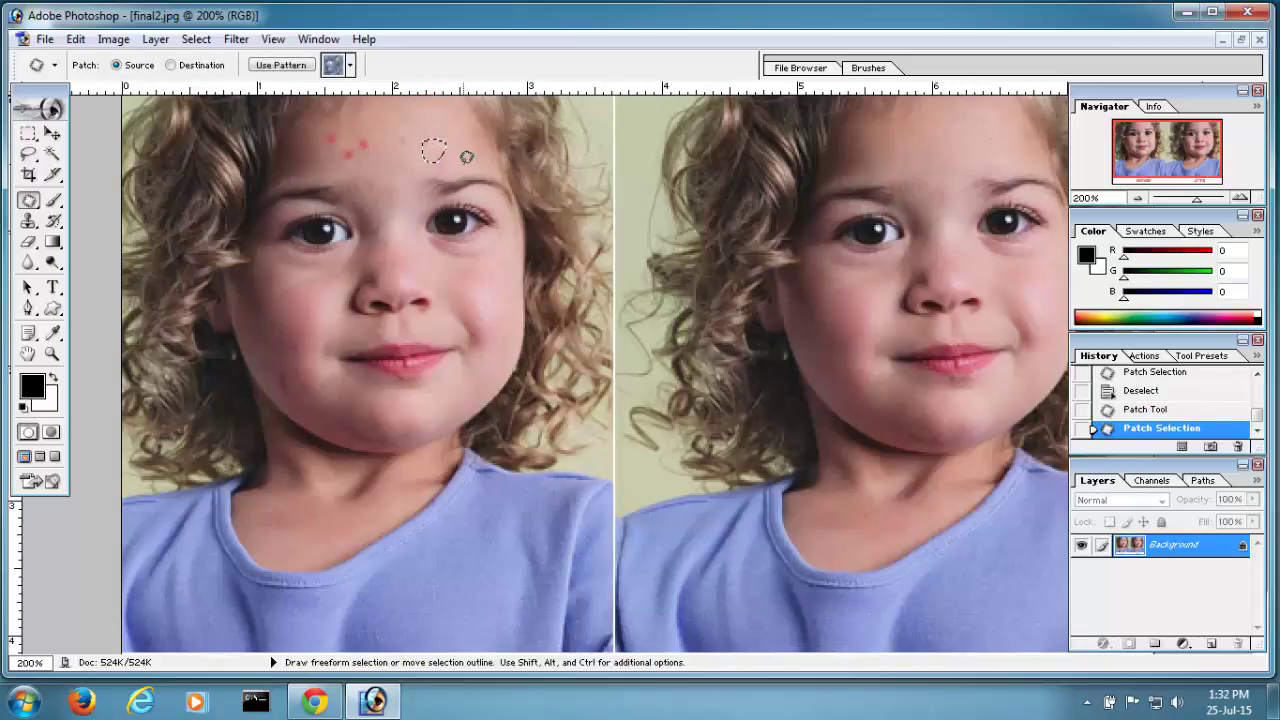
# - Patch two more small forehead spots and outline another one
pyautogui.click(466, 152)
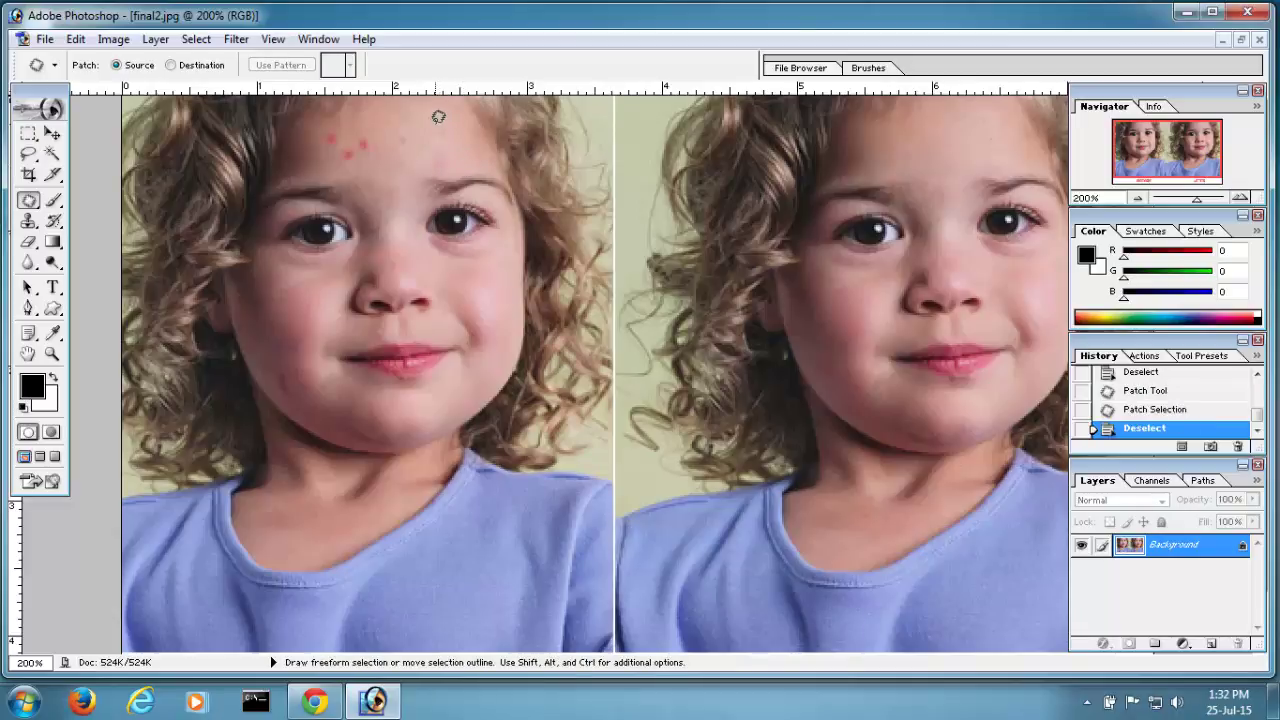
pyautogui.moveTo(448, 137)
pyautogui.mouseDown()
pyautogui.moveTo(443, 125)
pyautogui.moveTo(427, 148)
pyautogui.mouseUp()
pyautogui.click(437, 143)
pyautogui.moveTo(453, 157); pyautogui.dragTo(426, 166)
pyautogui.click(420, 162)
pyautogui.moveTo(372, 140); pyautogui.dragTo(366, 144)
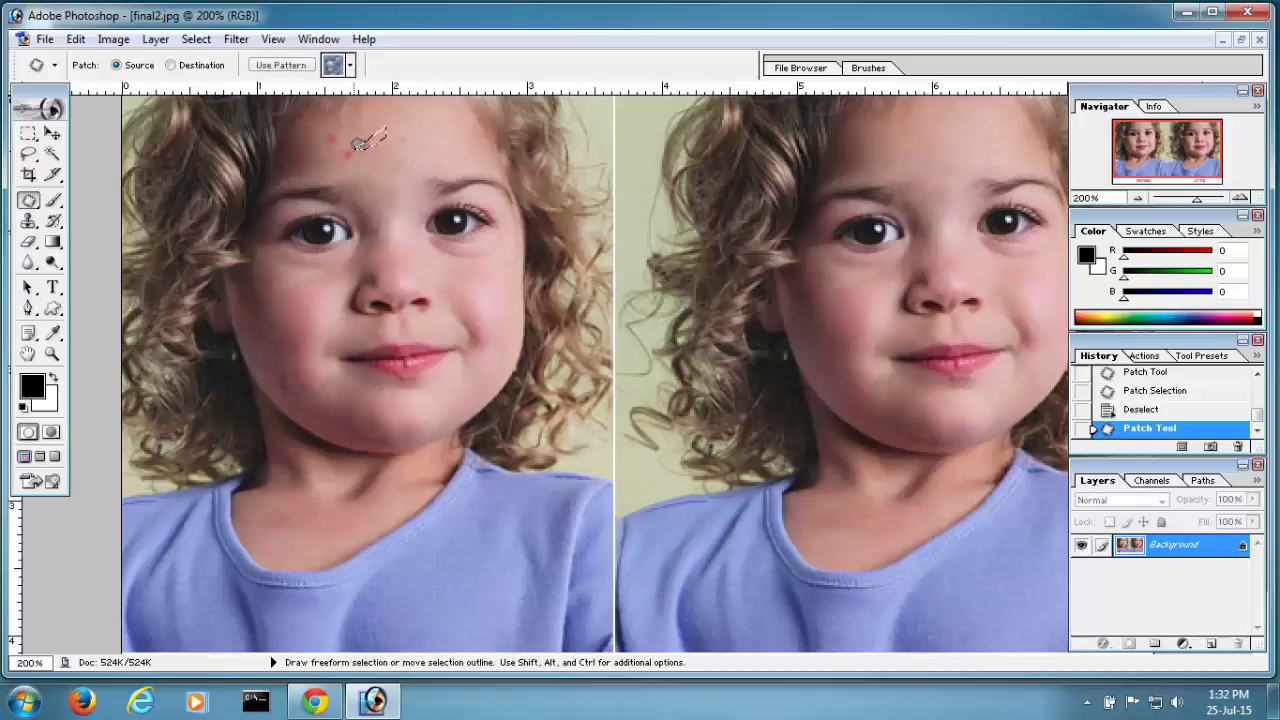
# - Patch three more forehead spots using clean skin to their right
pyautogui.click(425, 144)
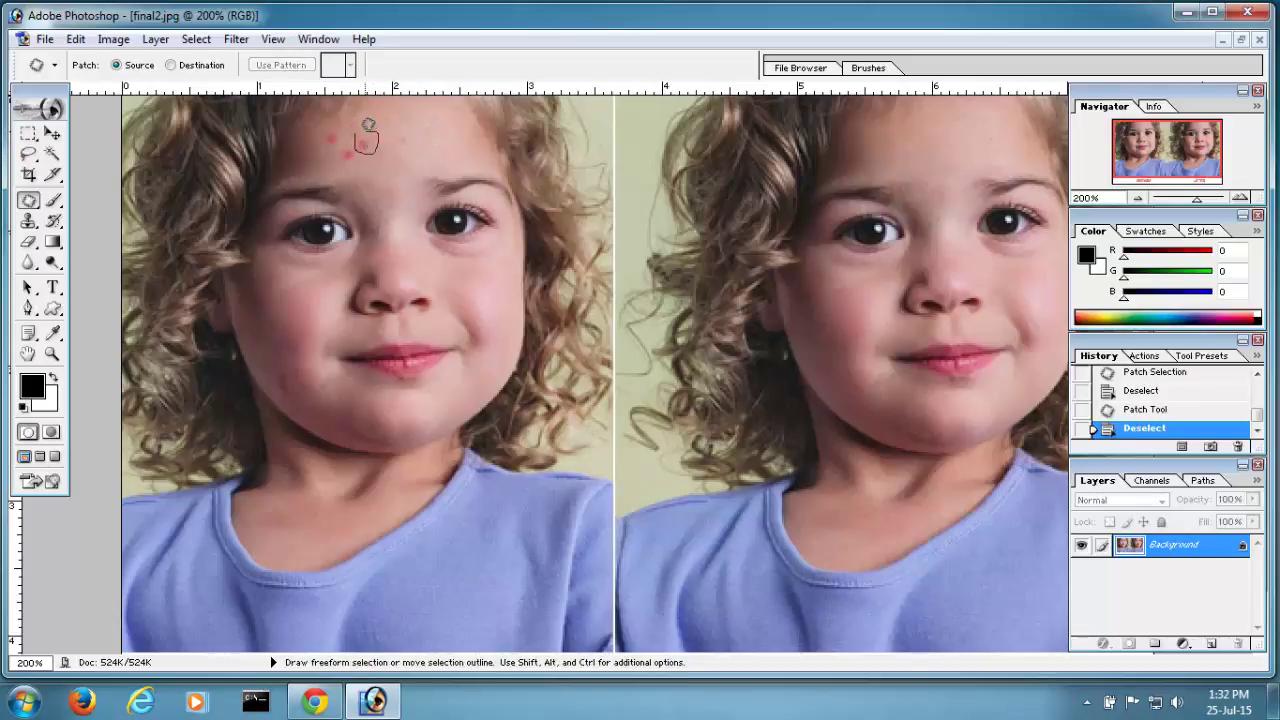
pyautogui.moveTo(368, 125); pyautogui.dragTo(437, 149)
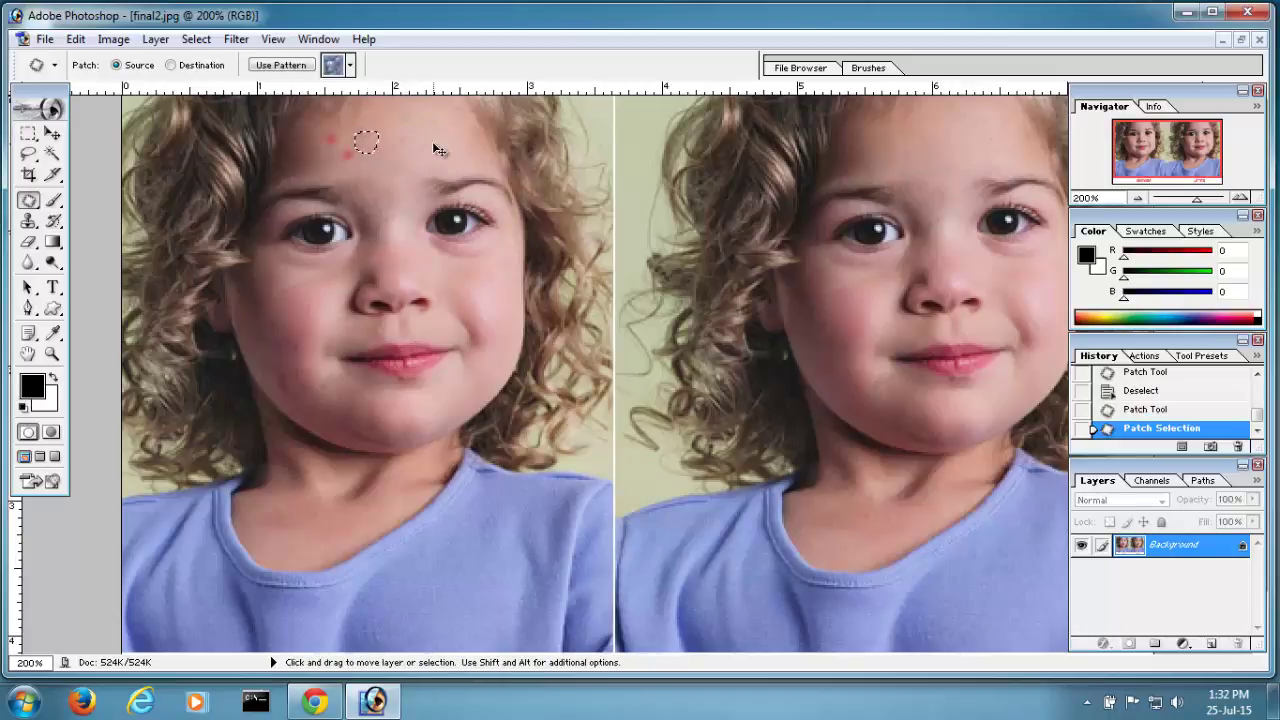
pyautogui.click(436, 136)
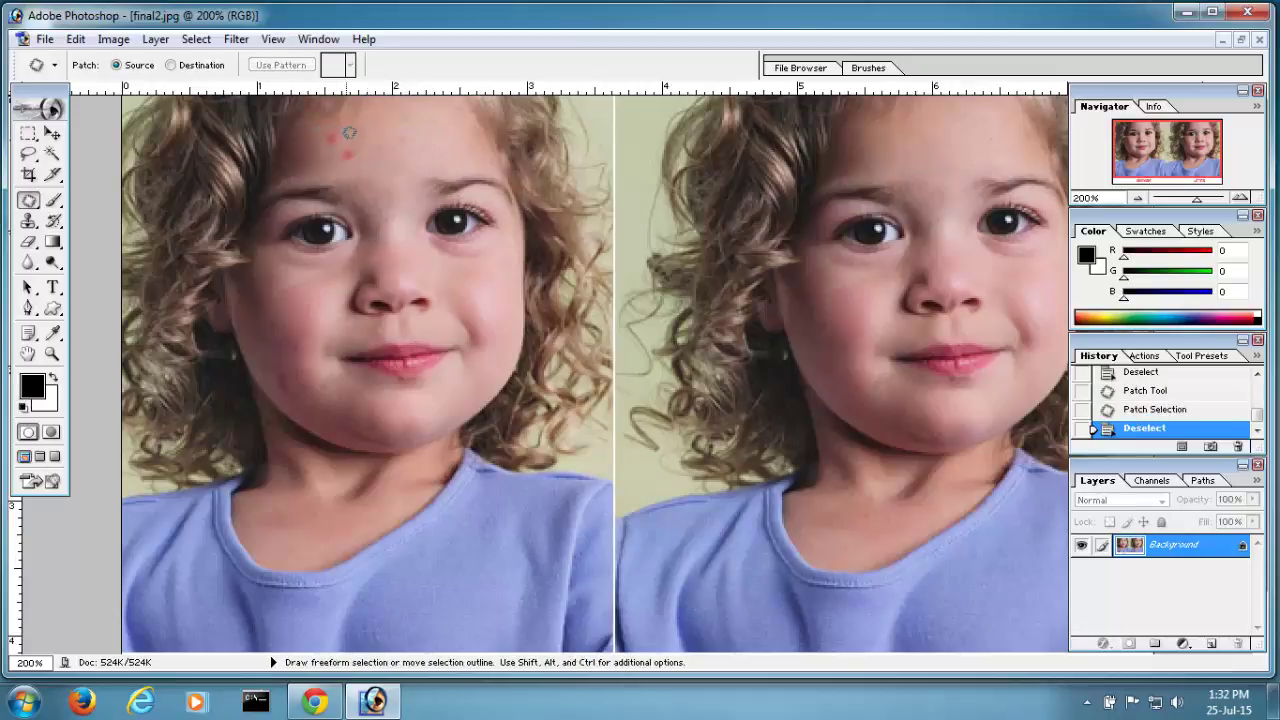
pyautogui.moveTo(350, 155); pyautogui.dragTo(427, 144)
pyautogui.click(427, 144)
pyautogui.moveTo(342, 121); pyautogui.dragTo(427, 152)
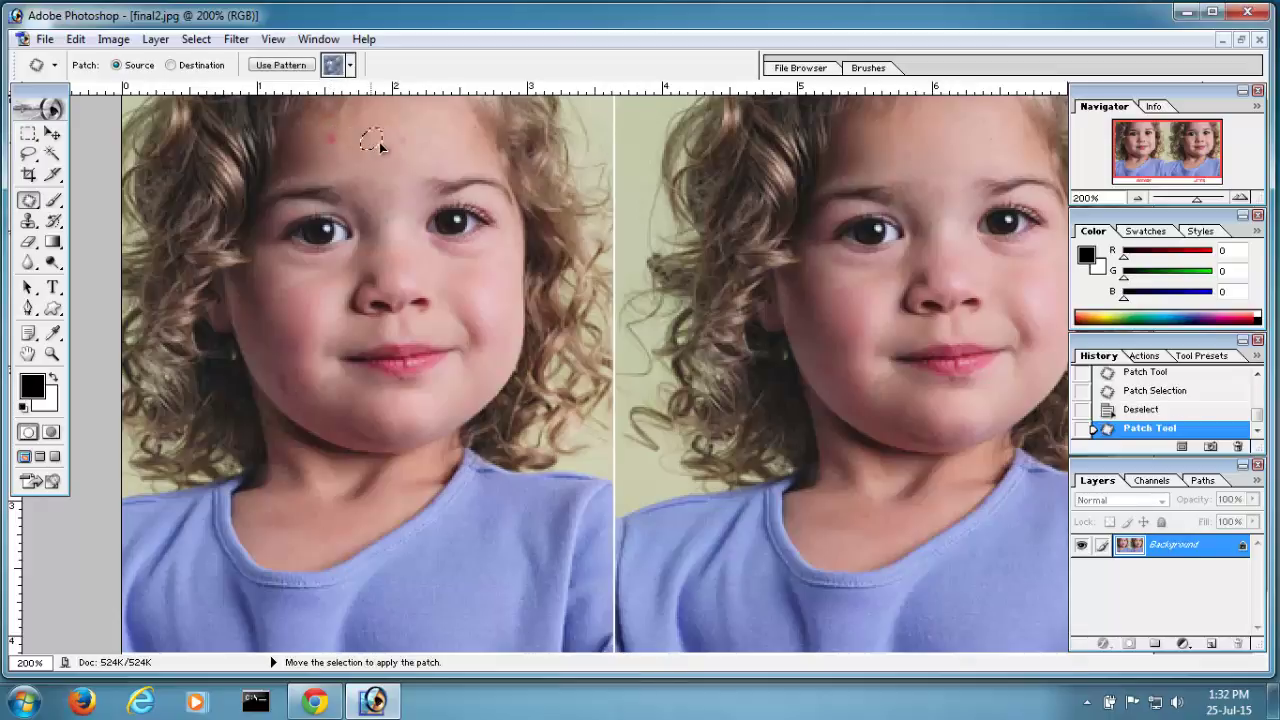
pyautogui.click(414, 133)
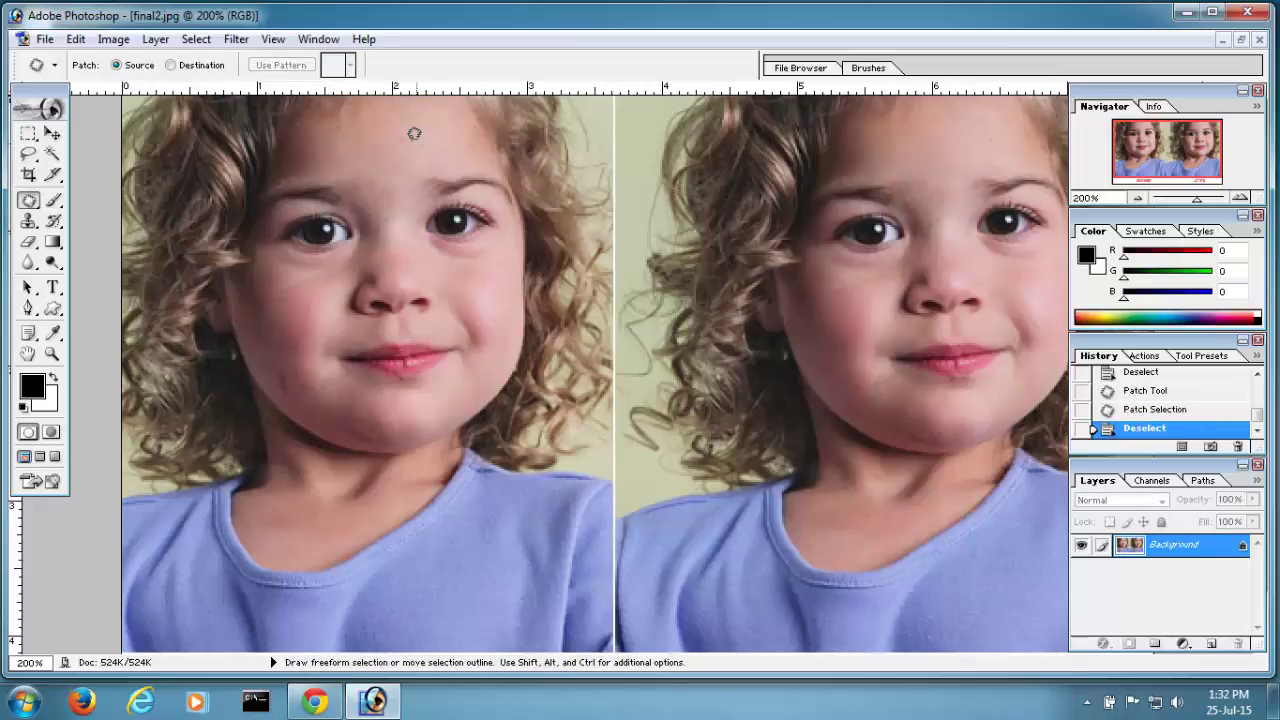
# - Patch the last leftover forehead marks, then minimize the image window and Photoshop
pyautogui.moveTo(392, 140); pyautogui.dragTo(434, 131)
pyautogui.click(434, 131)
pyautogui.moveTo(418, 130)
pyautogui.mouseDown()
pyautogui.moveTo(380, 133)
pyautogui.moveTo(432, 143)
pyautogui.mouseUp()
pyautogui.click(410, 127)
pyautogui.click(432, 143)
pyautogui.moveTo(342, 146); pyautogui.dragTo(415, 130)
pyautogui.click(480, 175)
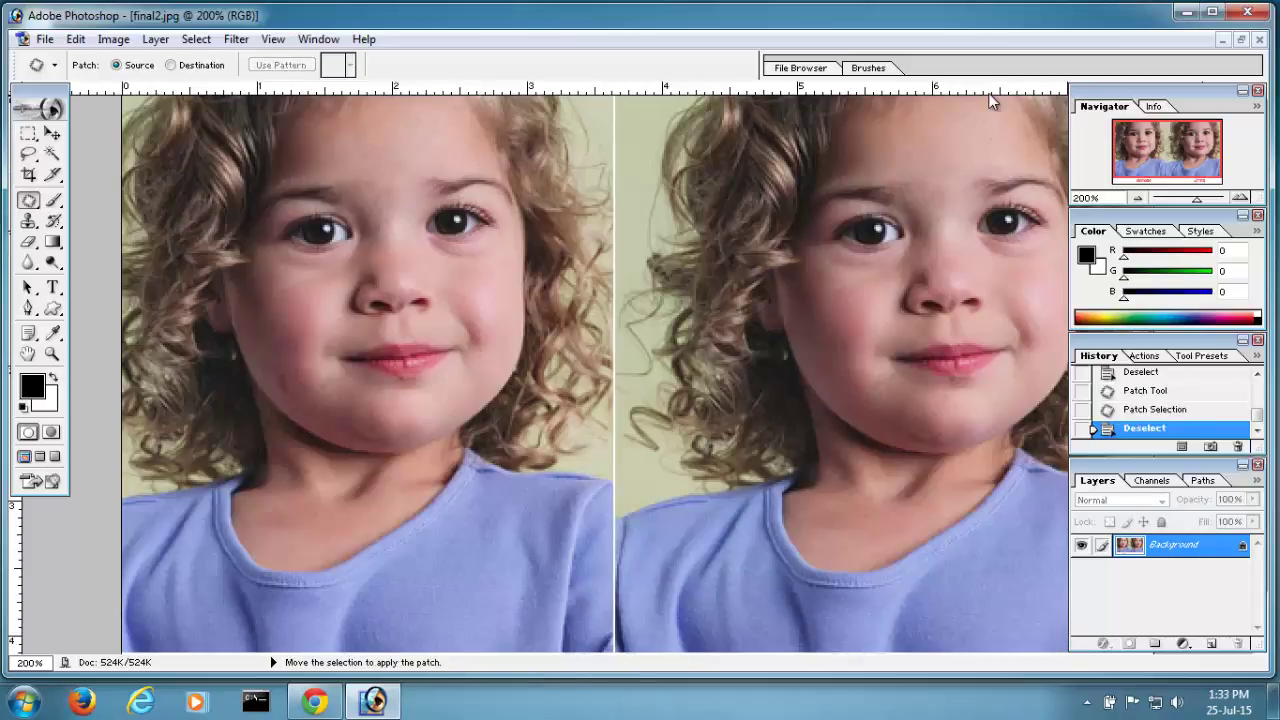
pyautogui.click(1219, 42)
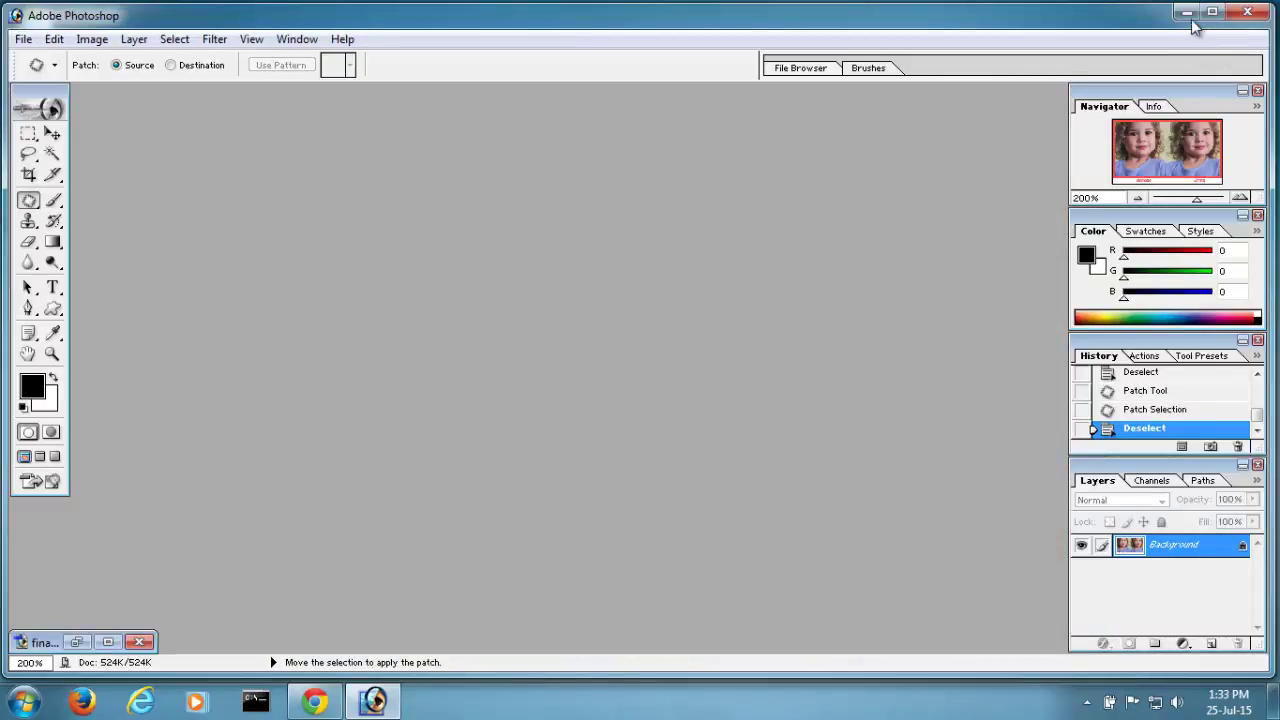
pyautogui.click(1184, 12)
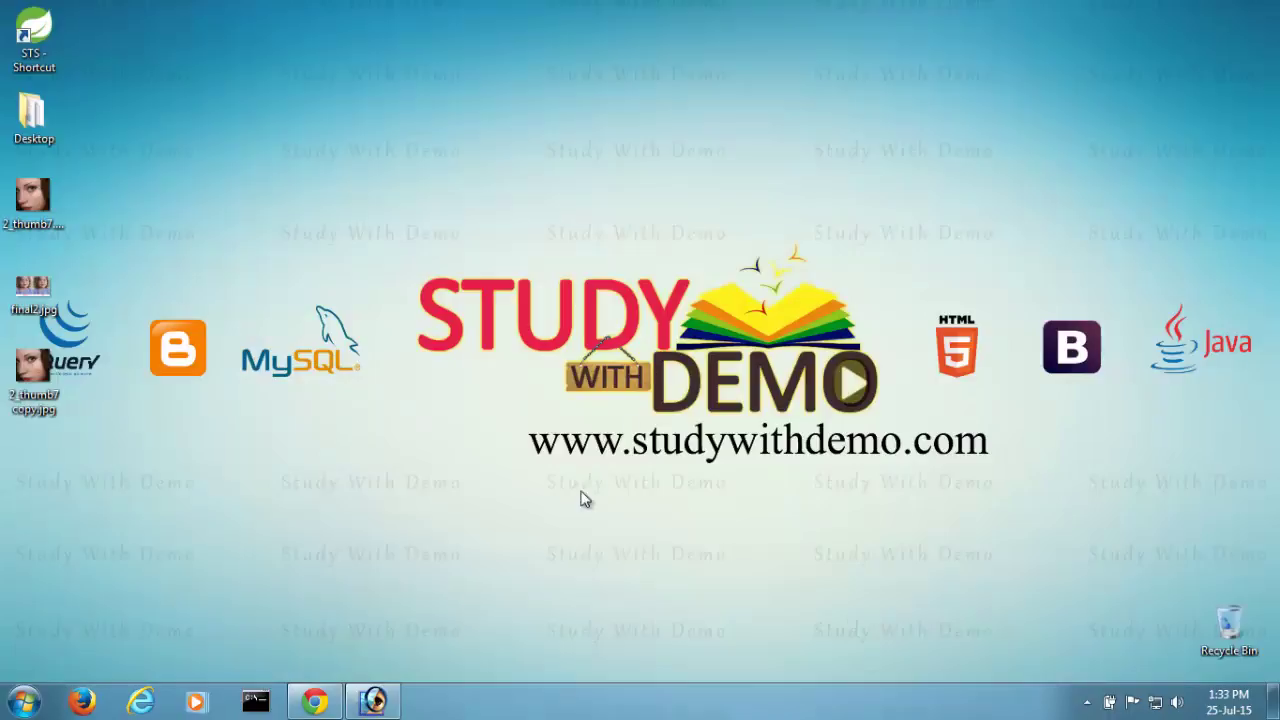